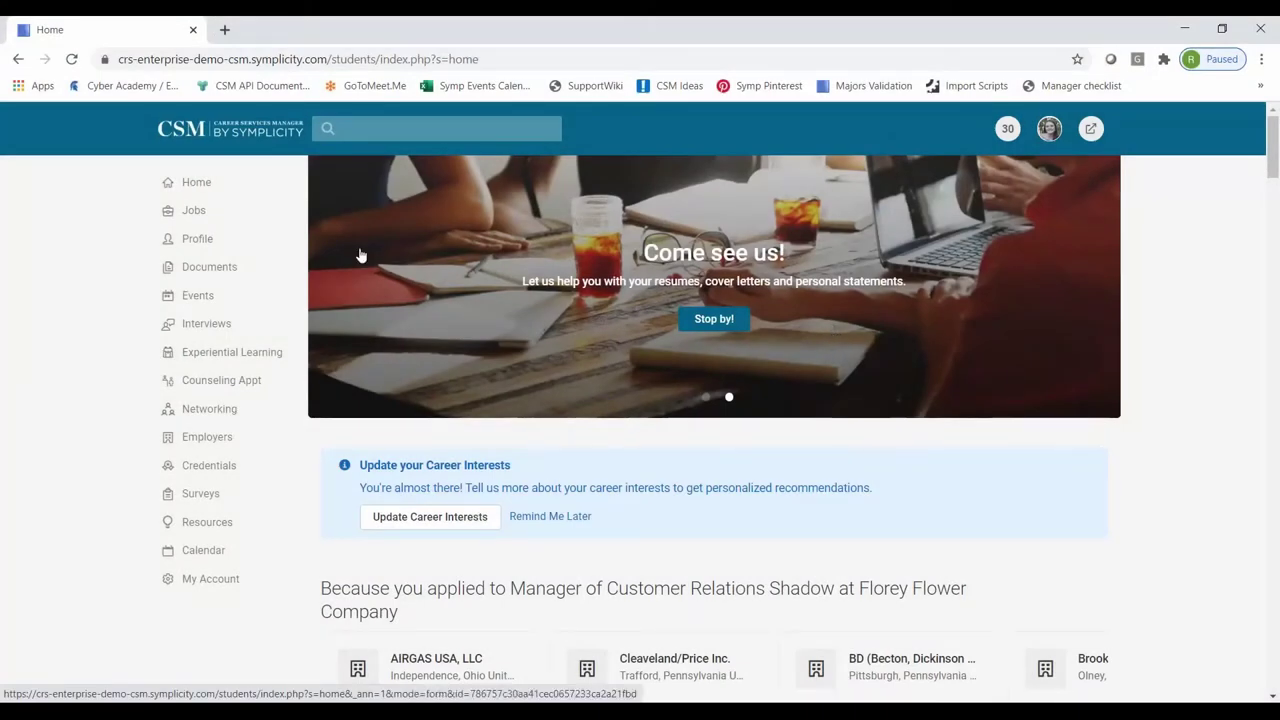
# Step: Open the Local and Campus Jobs Fair Fall 2020 LIVE page and show its Chat Profile info notice
pyautogui.click(180, 295)
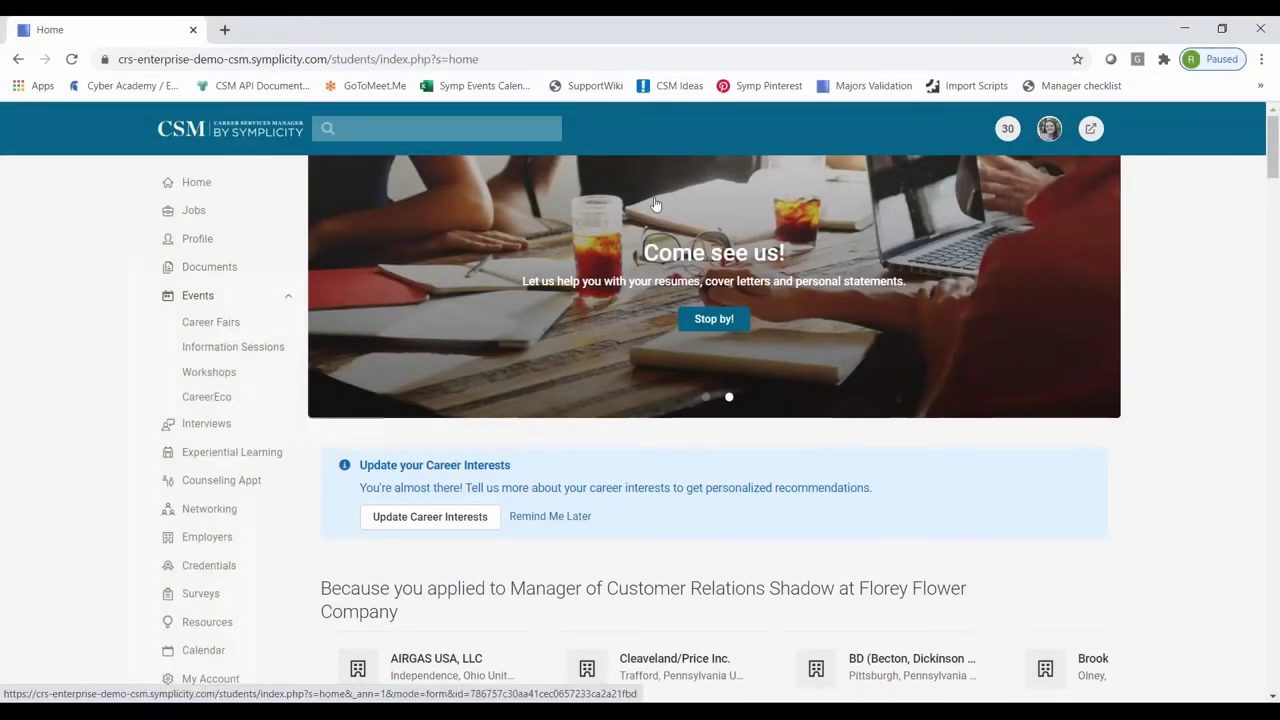
pyautogui.click(240, 322)
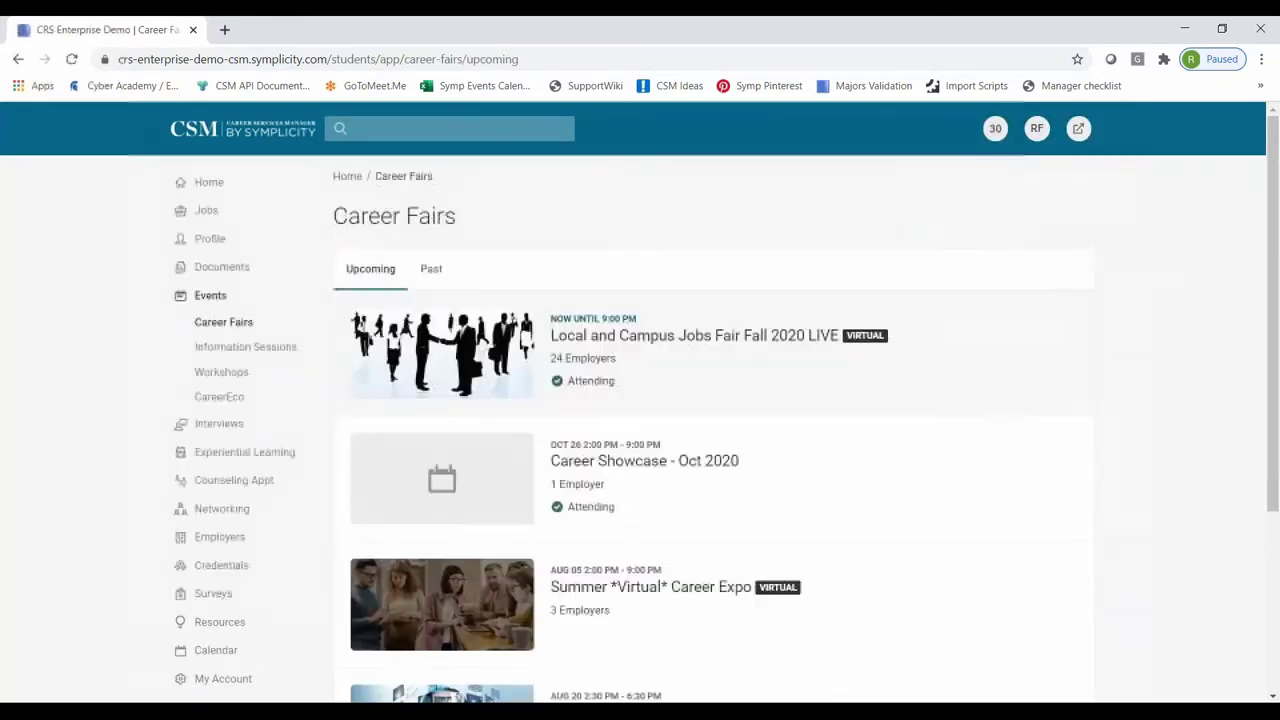
pyautogui.click(745, 340)
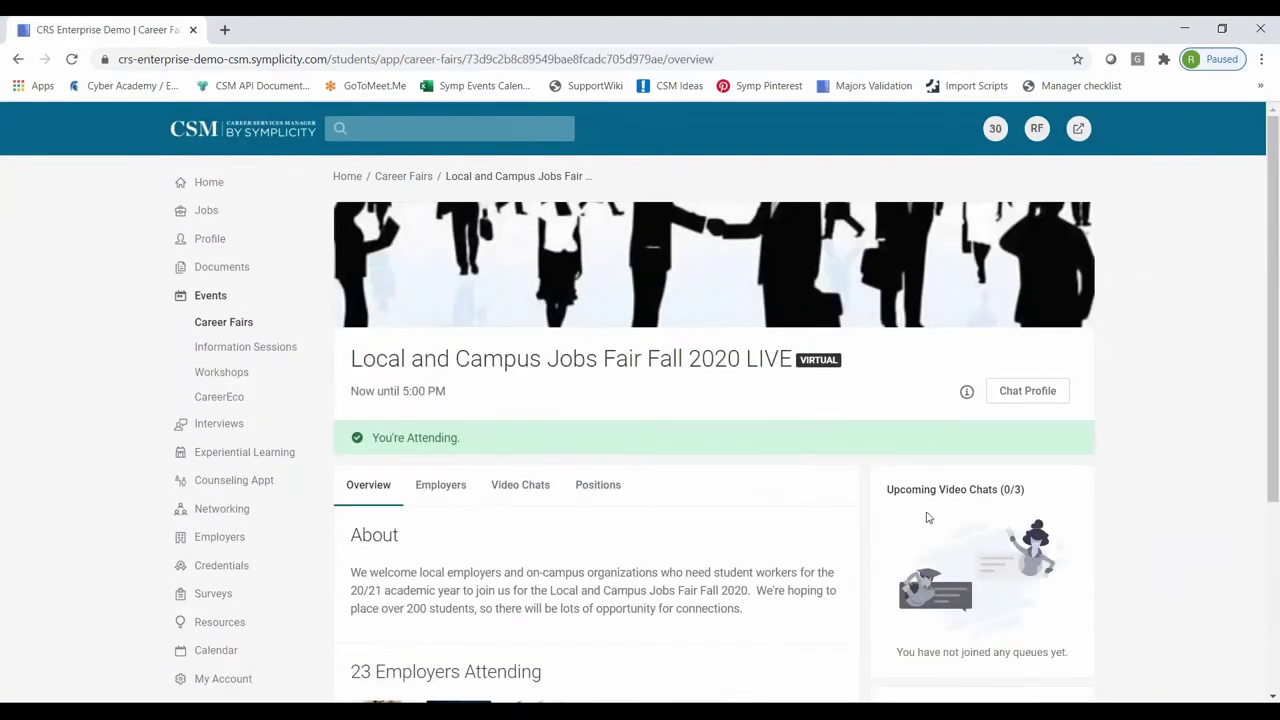
pyautogui.scroll(-3, 1160, 290)
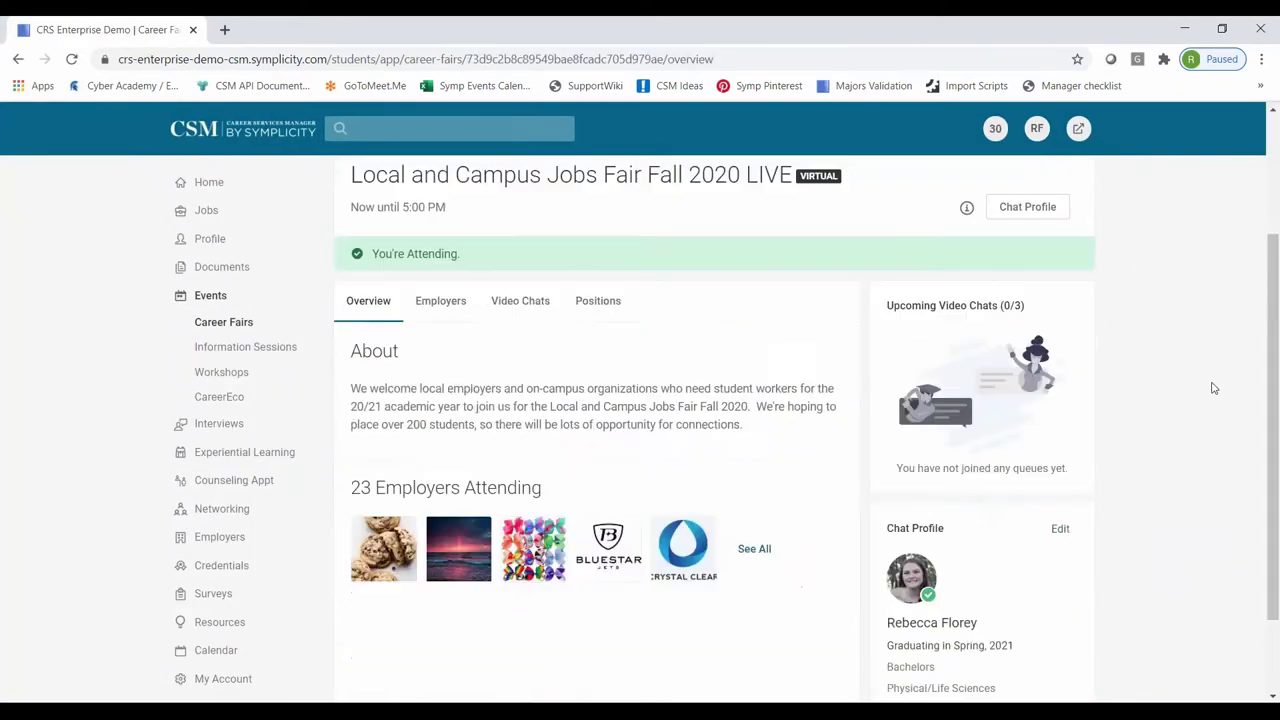
pyautogui.scroll(3, 1216, 370)
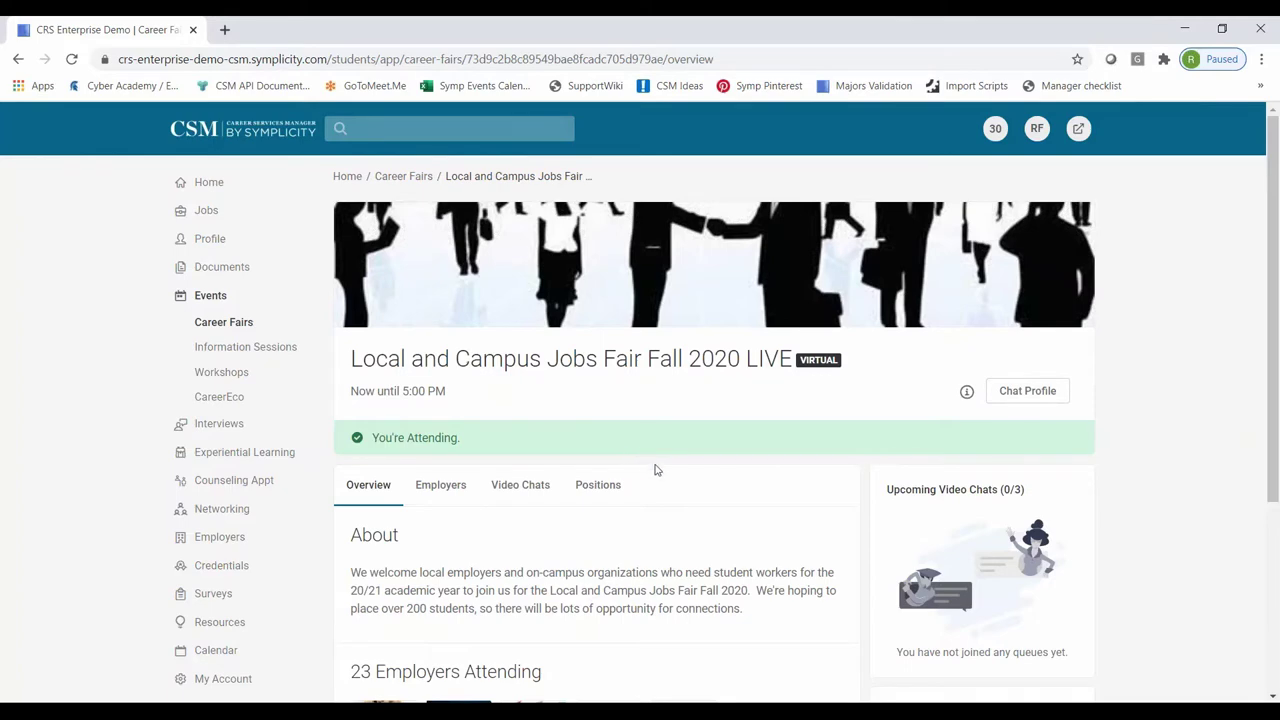
pyautogui.click(966, 391)
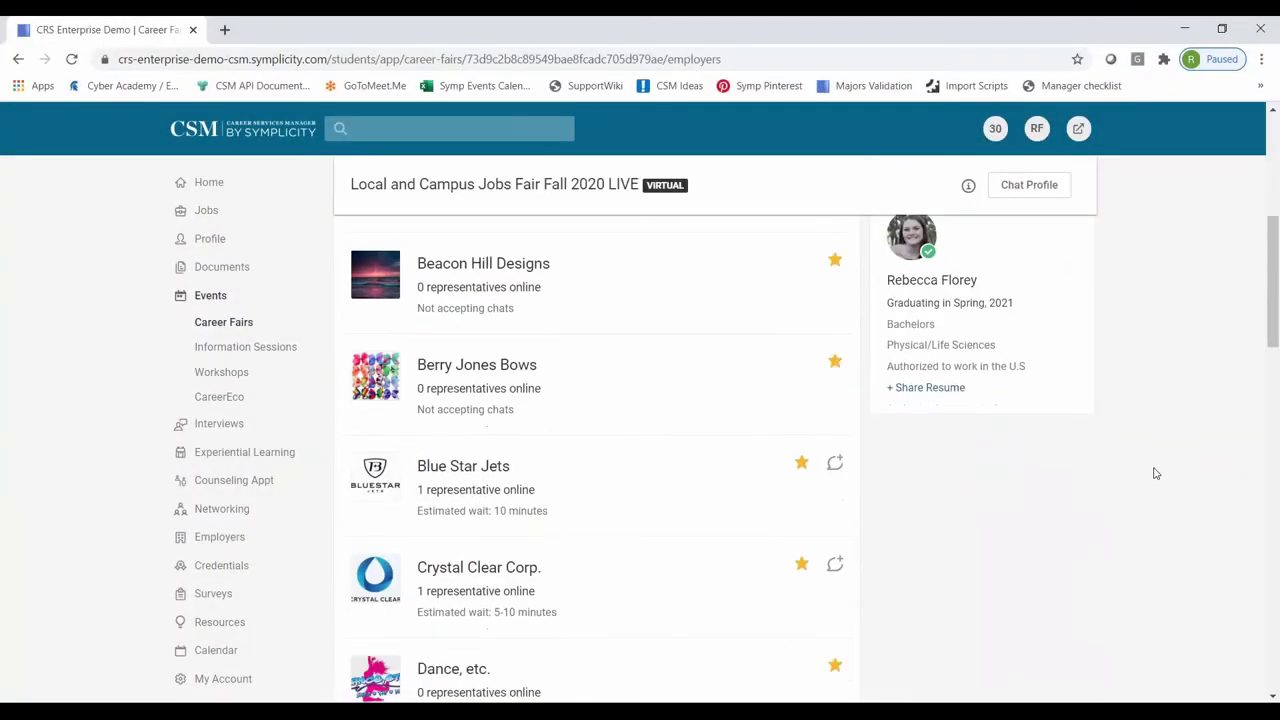
# Step: Open the Florey Flower Company employer page from the fair's employer list
pyautogui.scroll(-3, 1155, 467)
pyautogui.scroll(-2, 1155, 466)
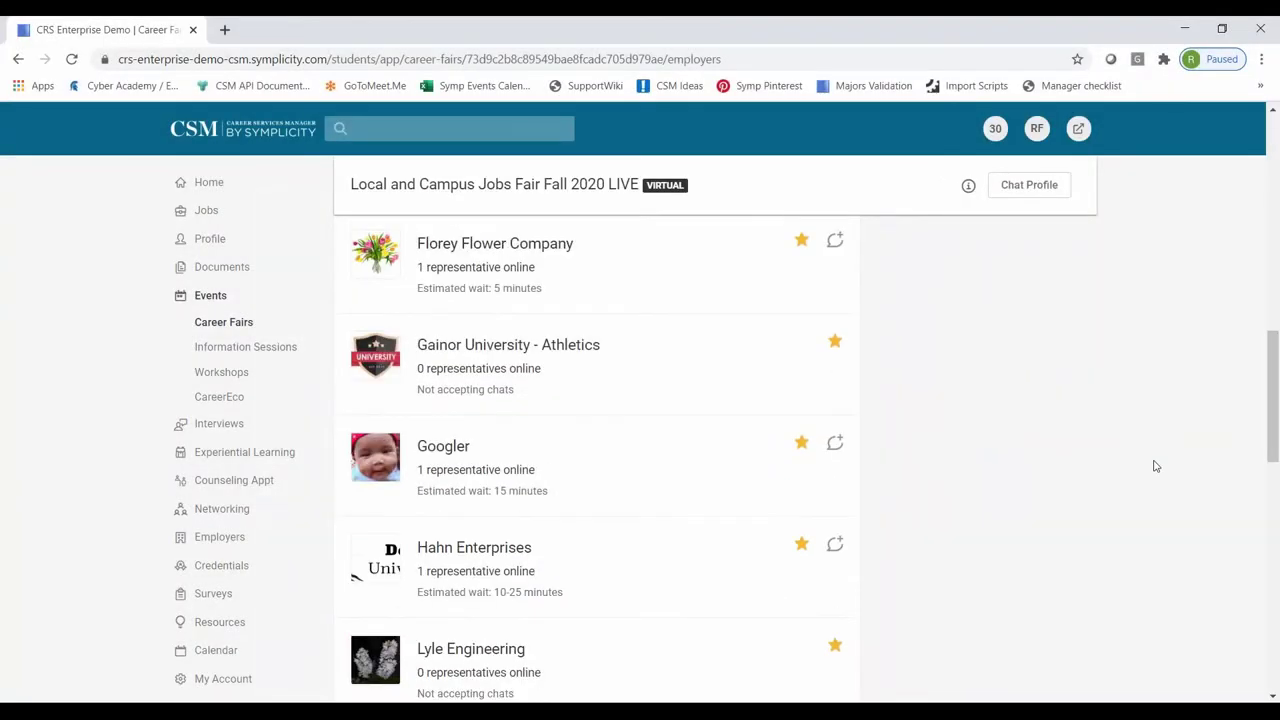
pyautogui.scroll(1, 1101, 450)
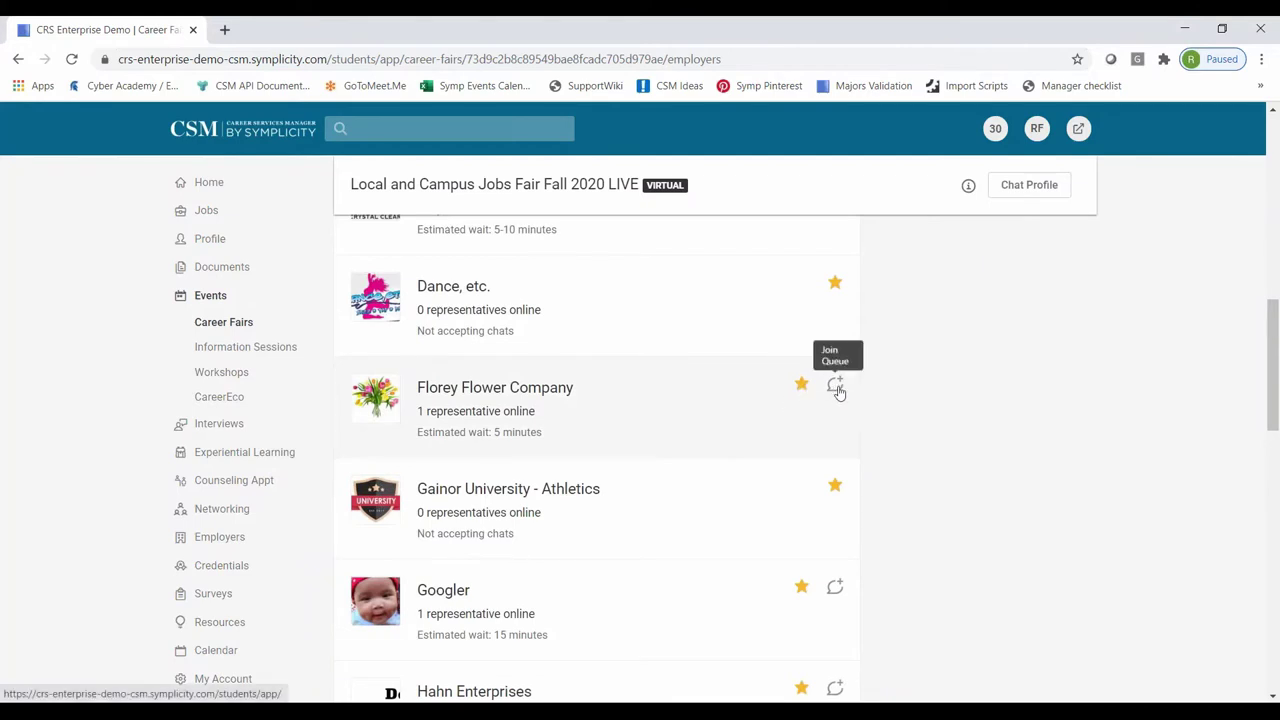
pyautogui.click(842, 394)
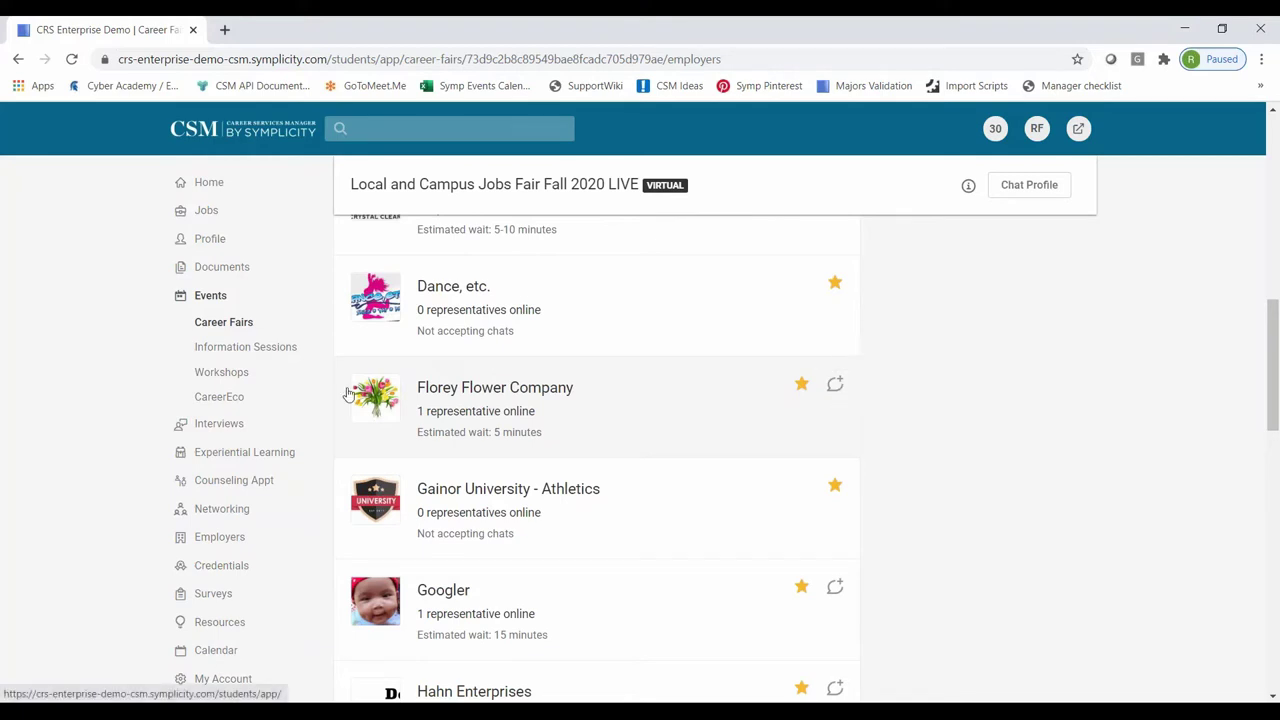
pyautogui.click(411, 390)
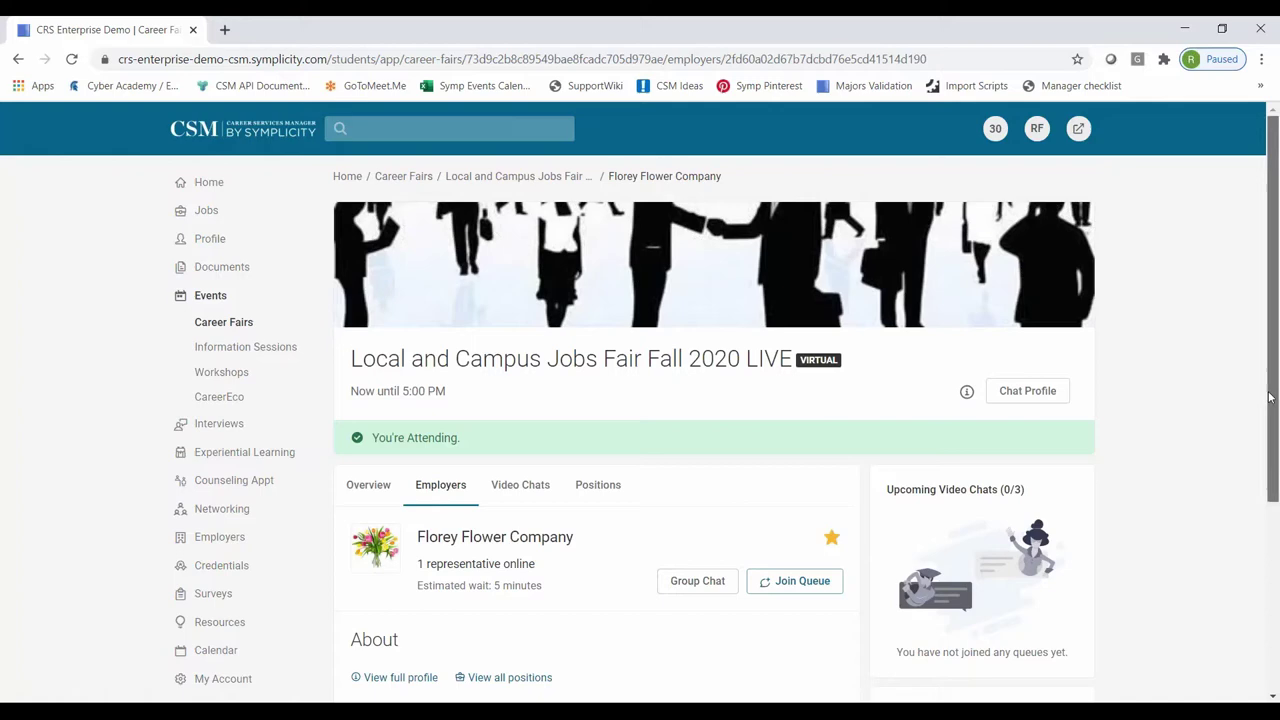
# Step: Check Florey Flower Company's group chat schedule, then join its video chat queue
pyautogui.moveTo(1268, 398); pyautogui.dragTo(1265, 503)
pyautogui.click(717, 362)
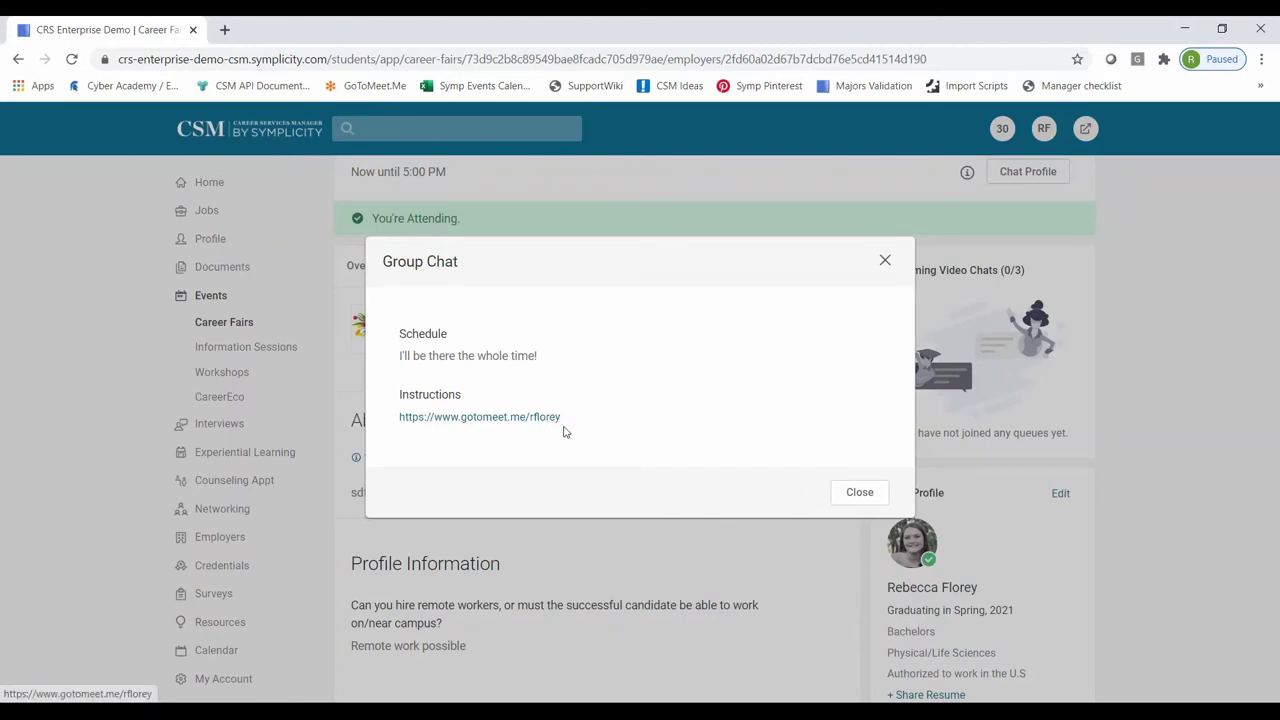
pyautogui.click(859, 492)
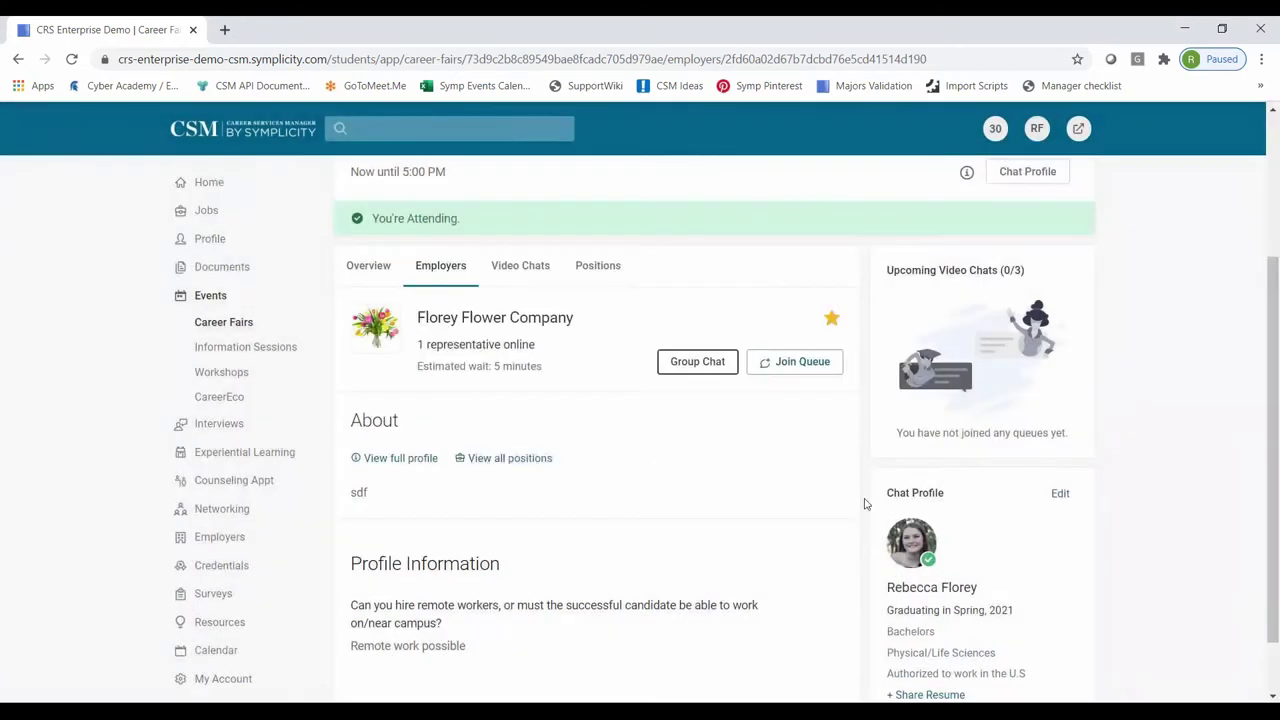
pyautogui.click(793, 372)
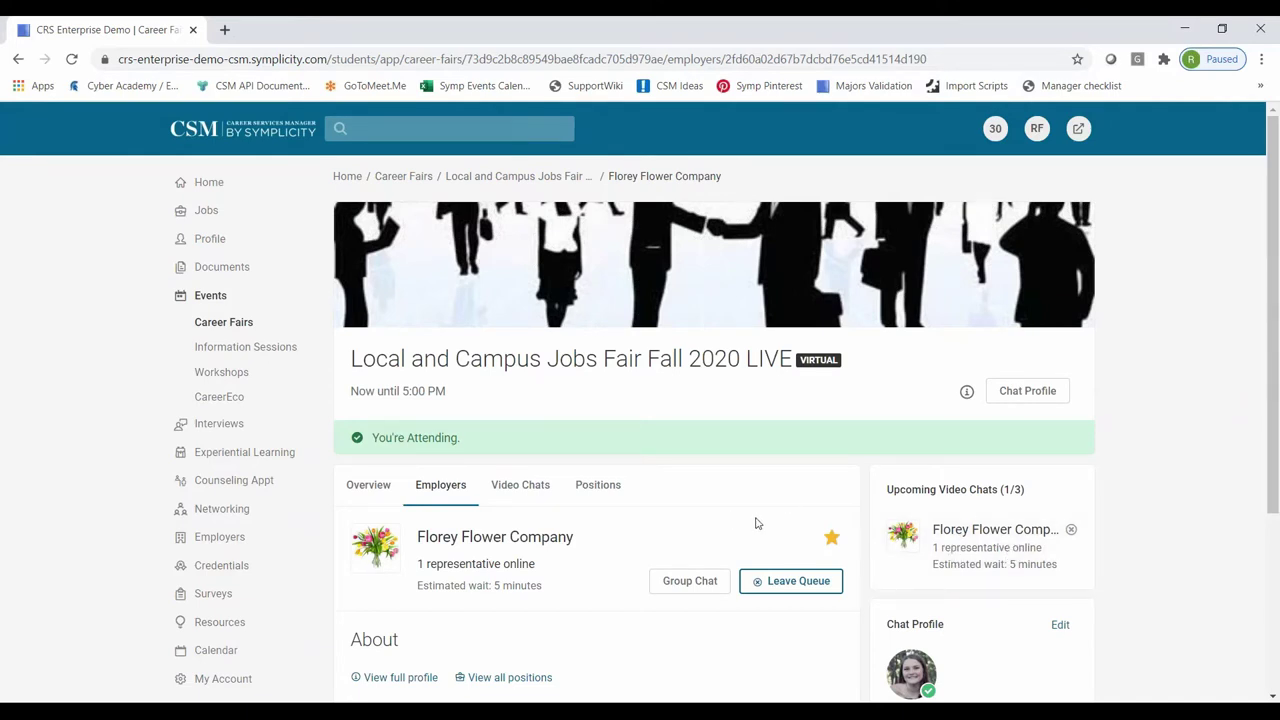
# Step: Find Rock Translations in the Employers list and join its queue, making 2 of 3 chats booked
pyautogui.click(460, 487)
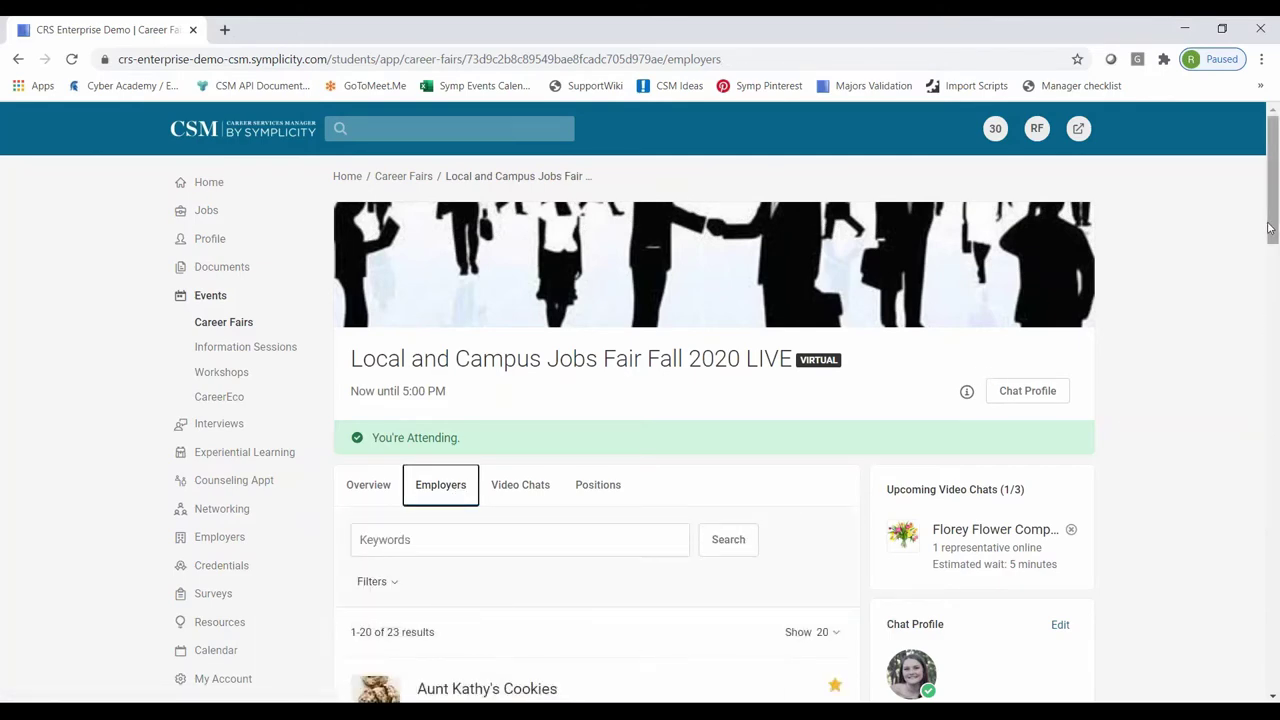
pyautogui.moveTo(1268, 228); pyautogui.dragTo(1272, 371)
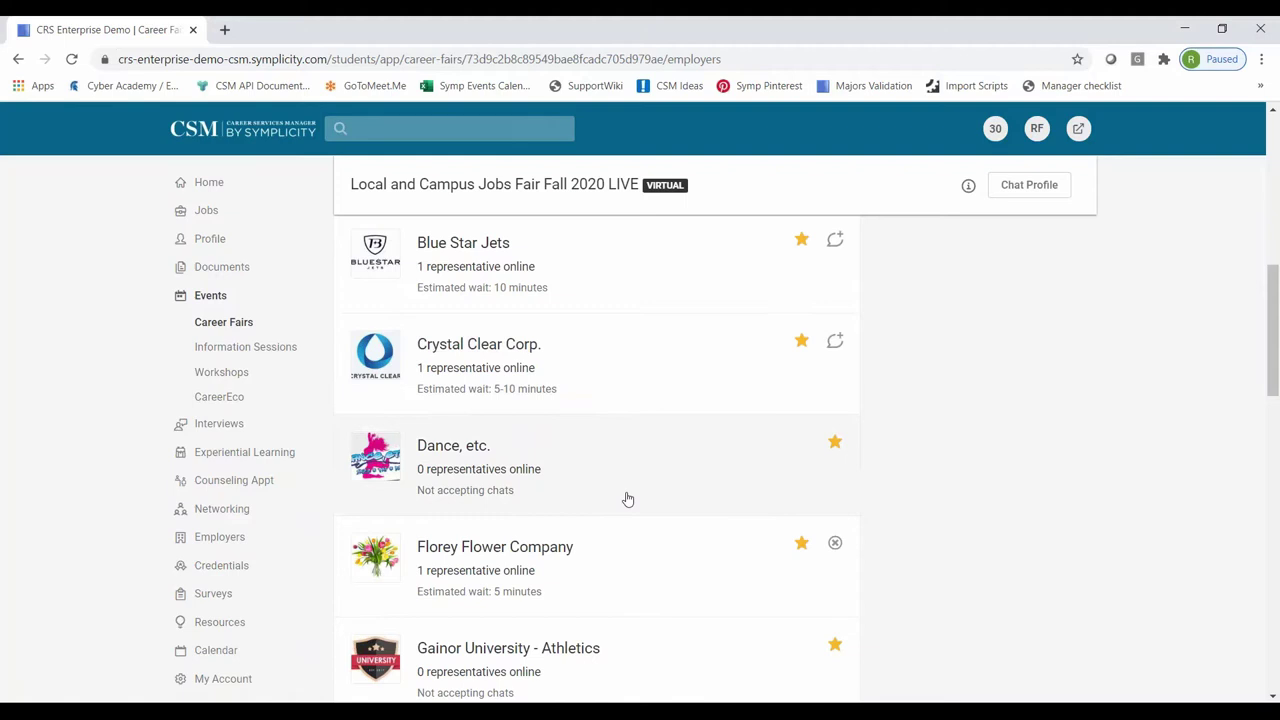
pyautogui.scroll(-5, 627, 500)
pyautogui.scroll(-1, 627, 507)
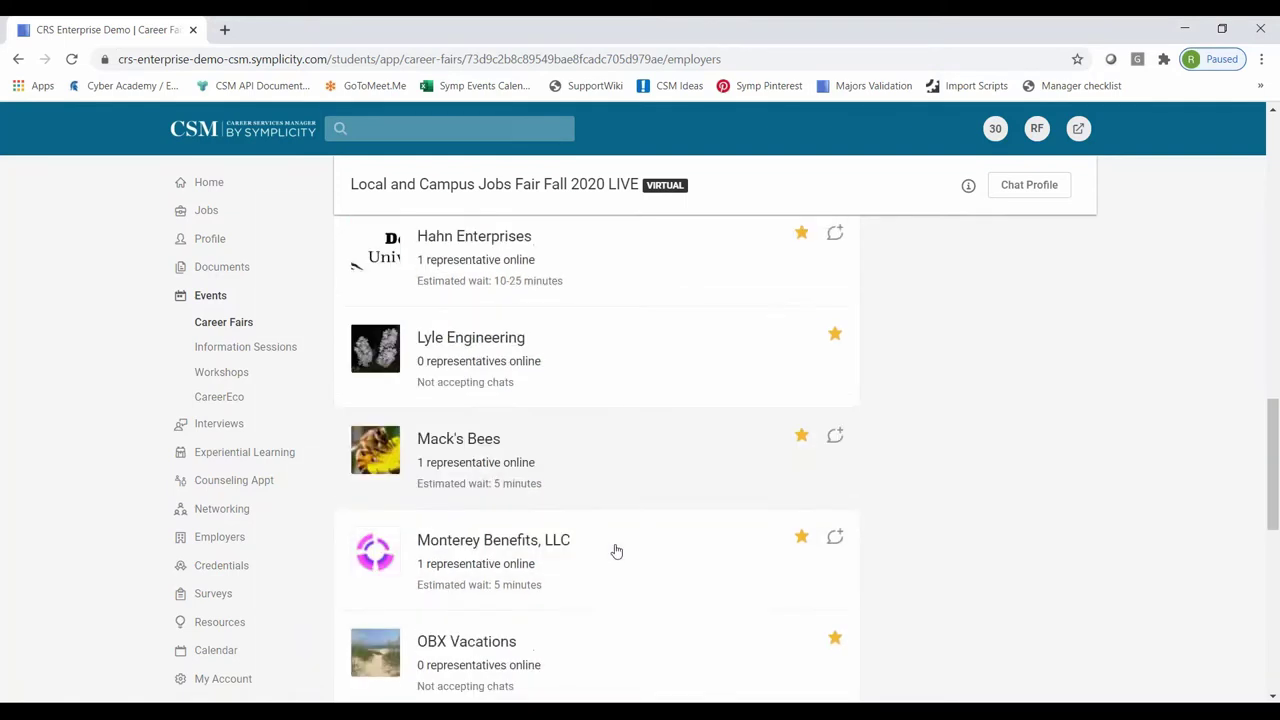
pyautogui.scroll(-5, 614, 549)
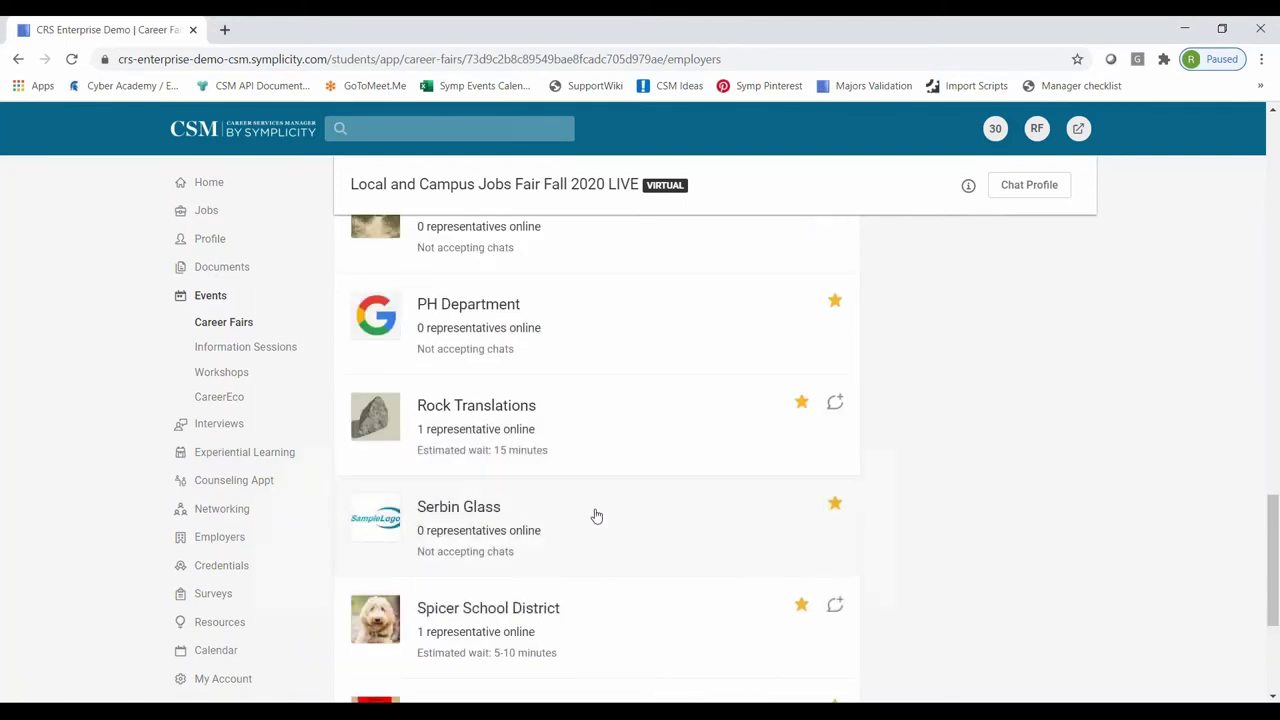
pyautogui.click(834, 404)
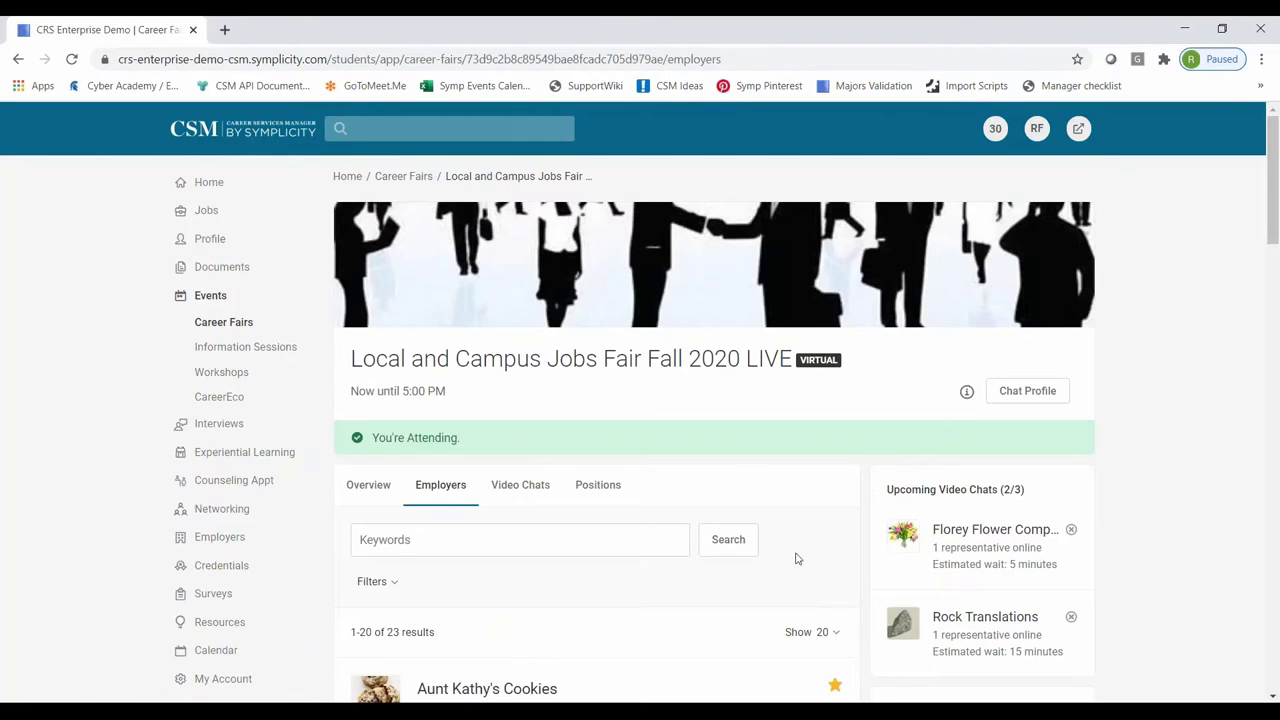
pyautogui.scroll(-5, 794, 557)
pyautogui.scroll(-5, 749, 582)
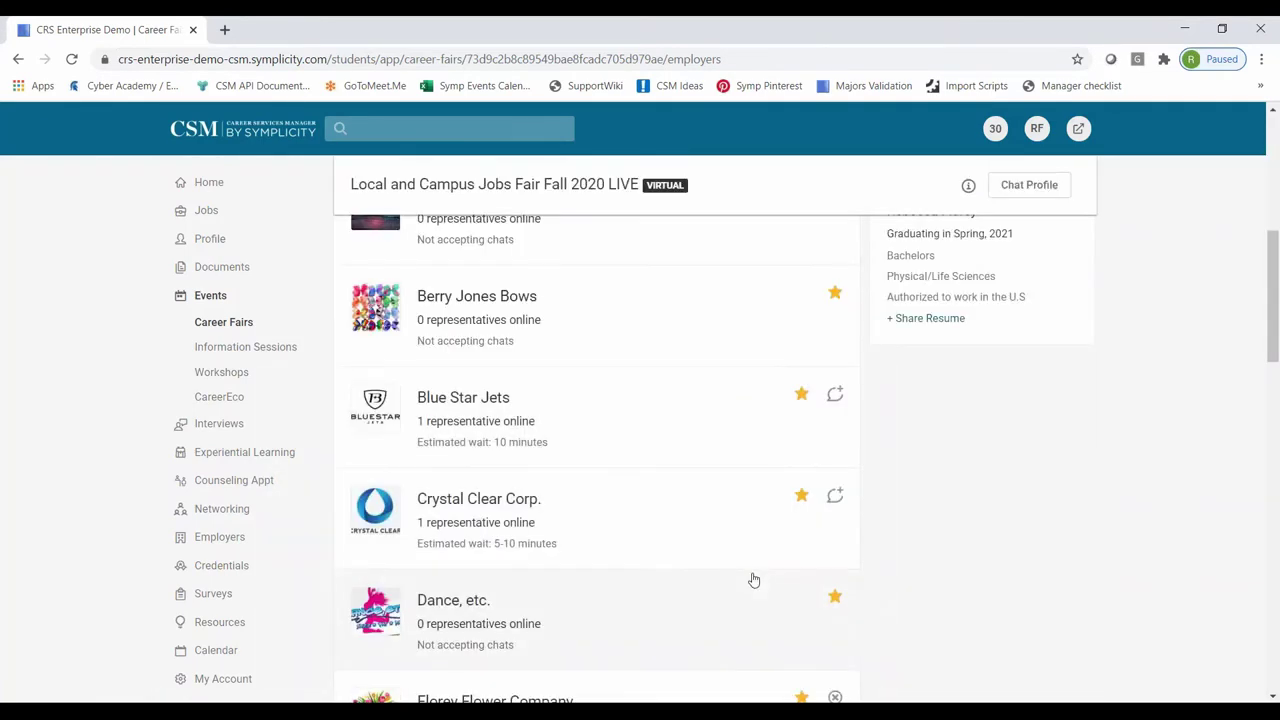
# Step: Open Crystal Clear Corp.'s employer page and read its group chat schedule
pyautogui.click(530, 498)
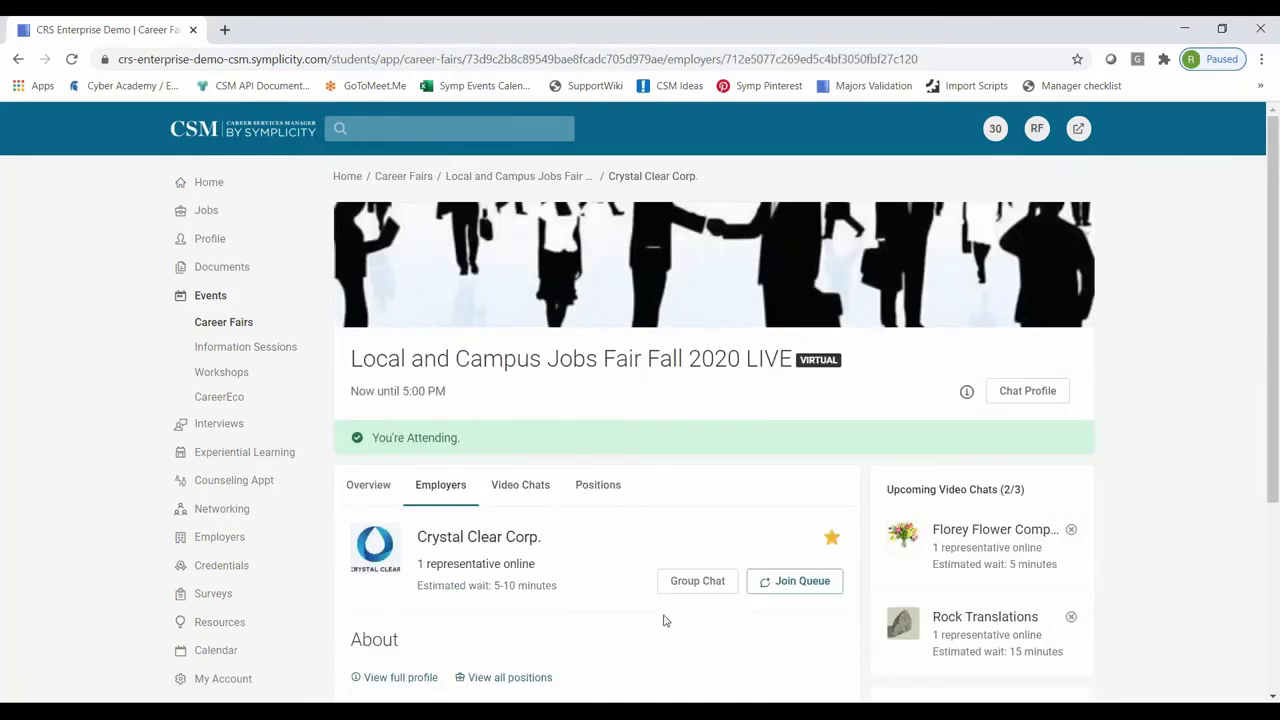
pyautogui.click(684, 588)
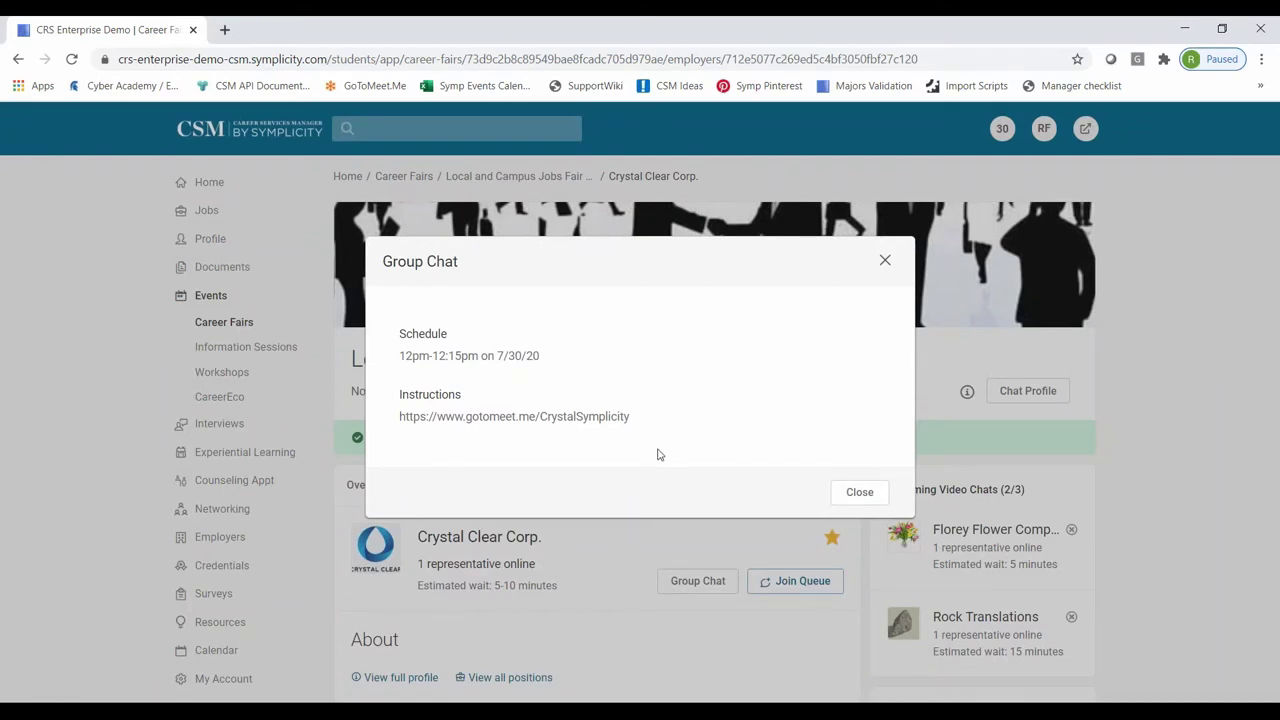
pyautogui.click(885, 262)
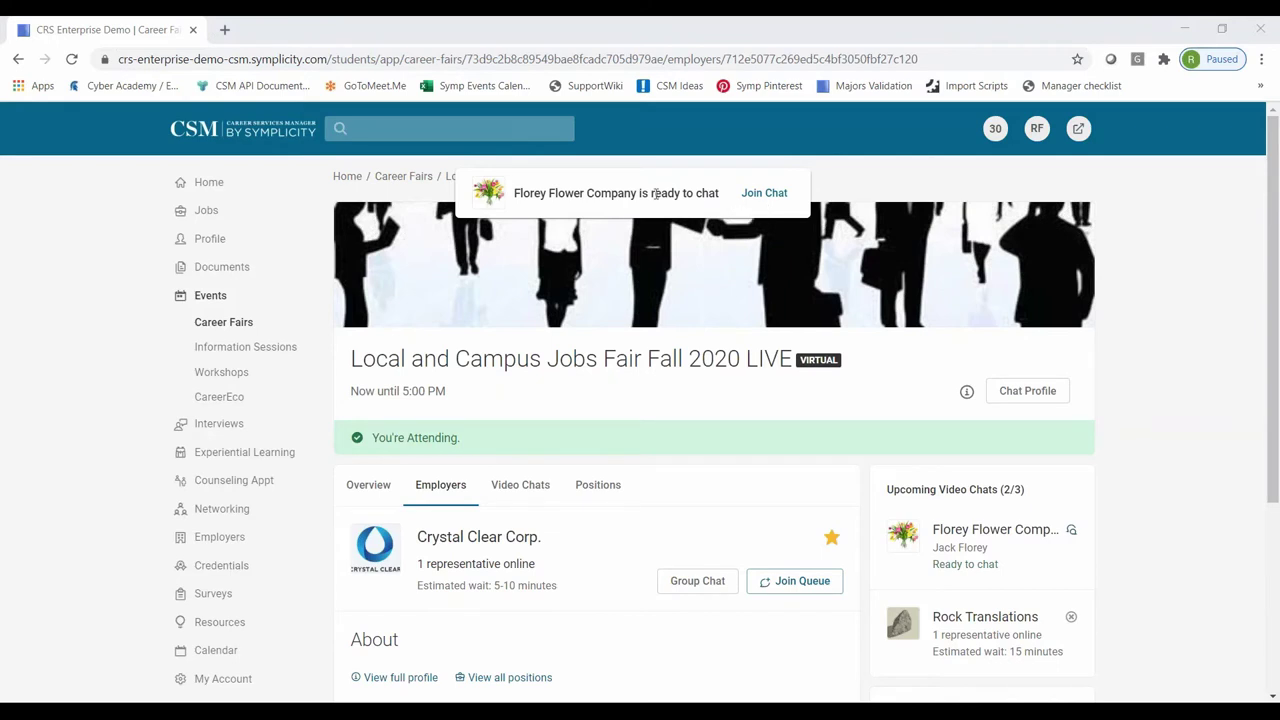
# Step: Join the waiting Florey Flower Company chat and open its Microsoft Teams meeting link
pyautogui.click(776, 200)
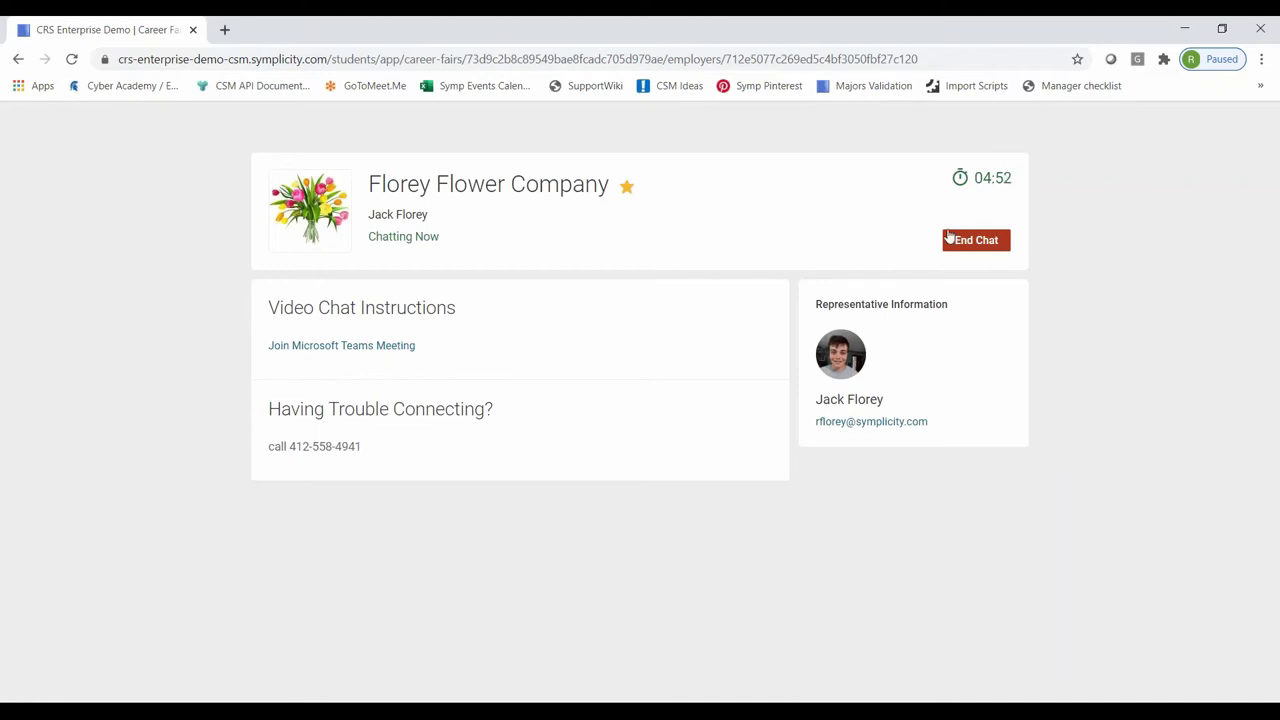
pyautogui.click(328, 353)
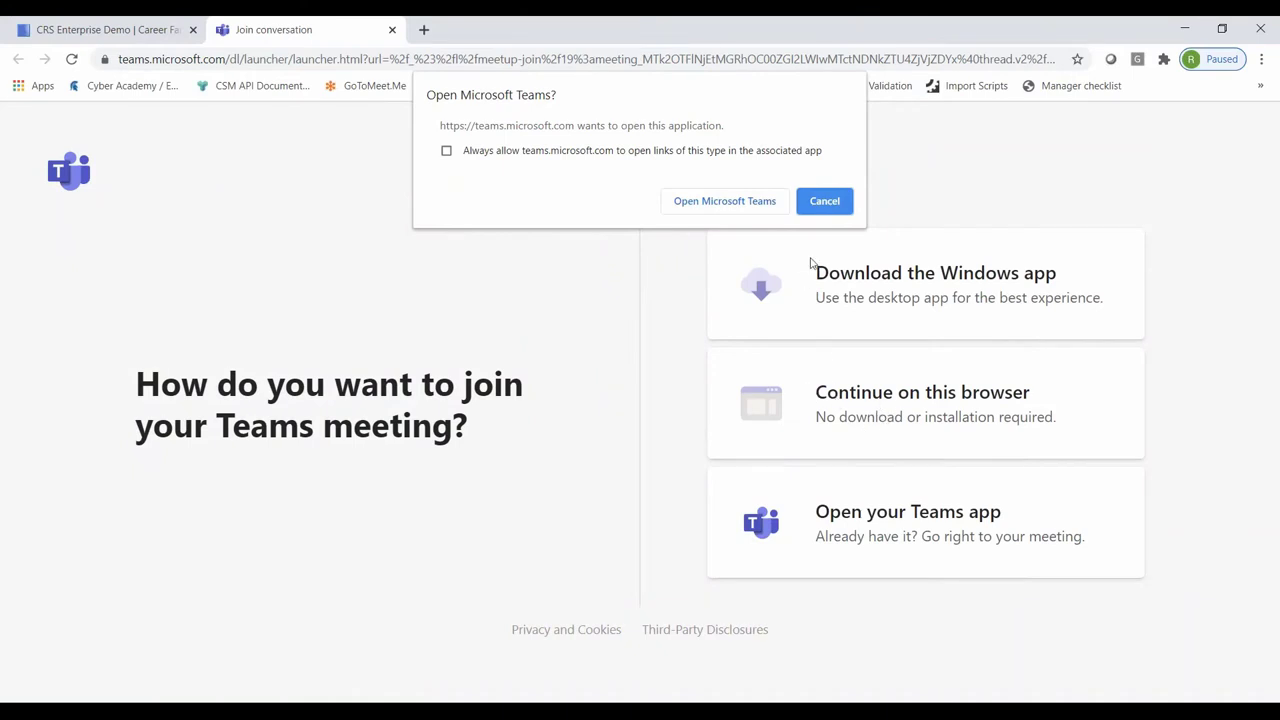
# Step: Cancel the Open Microsoft Teams? prompt so the desktop app doesn't launch
pyautogui.click(806, 202)
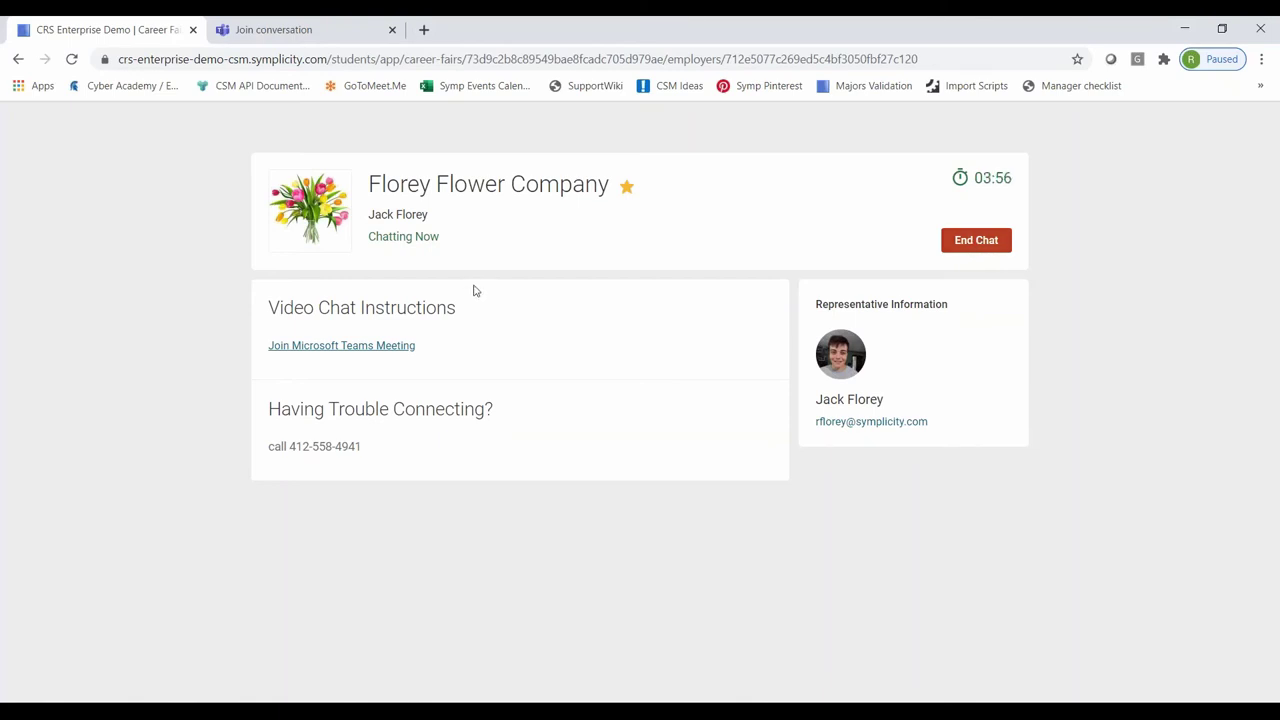
# Step: Close the chat-ended notice and add the note 'Lov location' to the Florey Flower chat summary
pyautogui.click(341, 345)
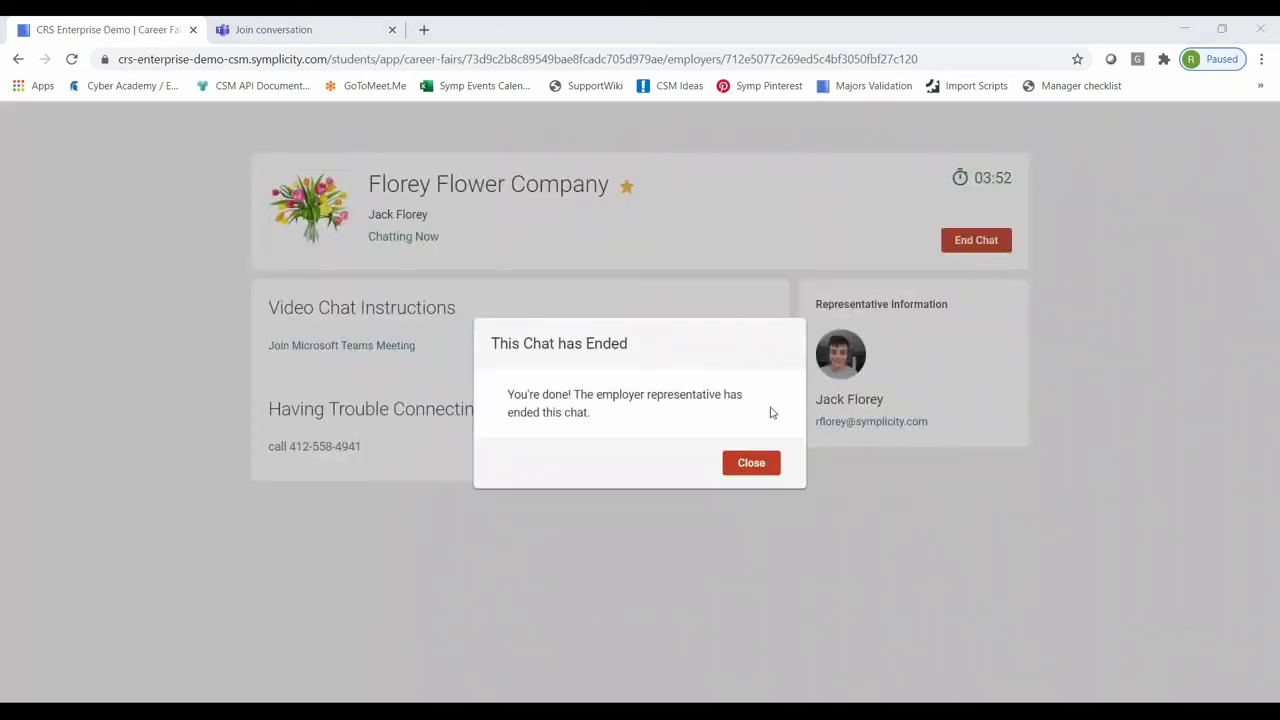
pyautogui.click(762, 470)
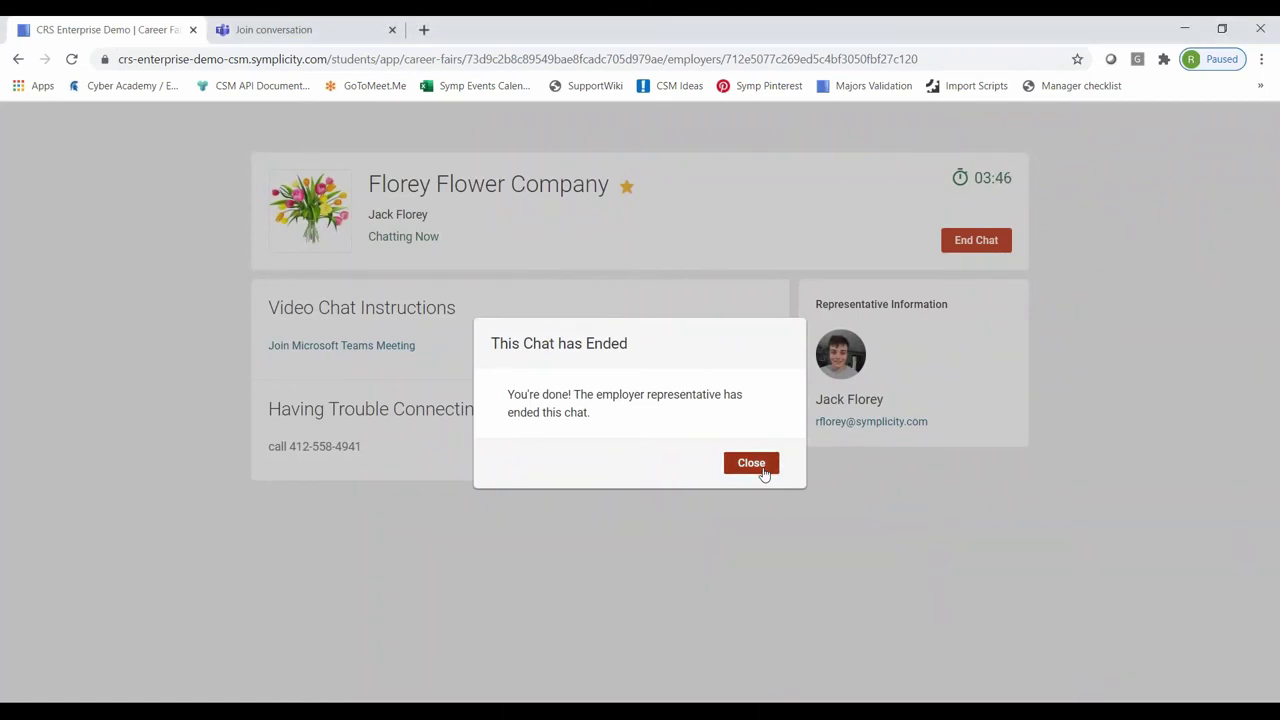
pyautogui.click(762, 470)
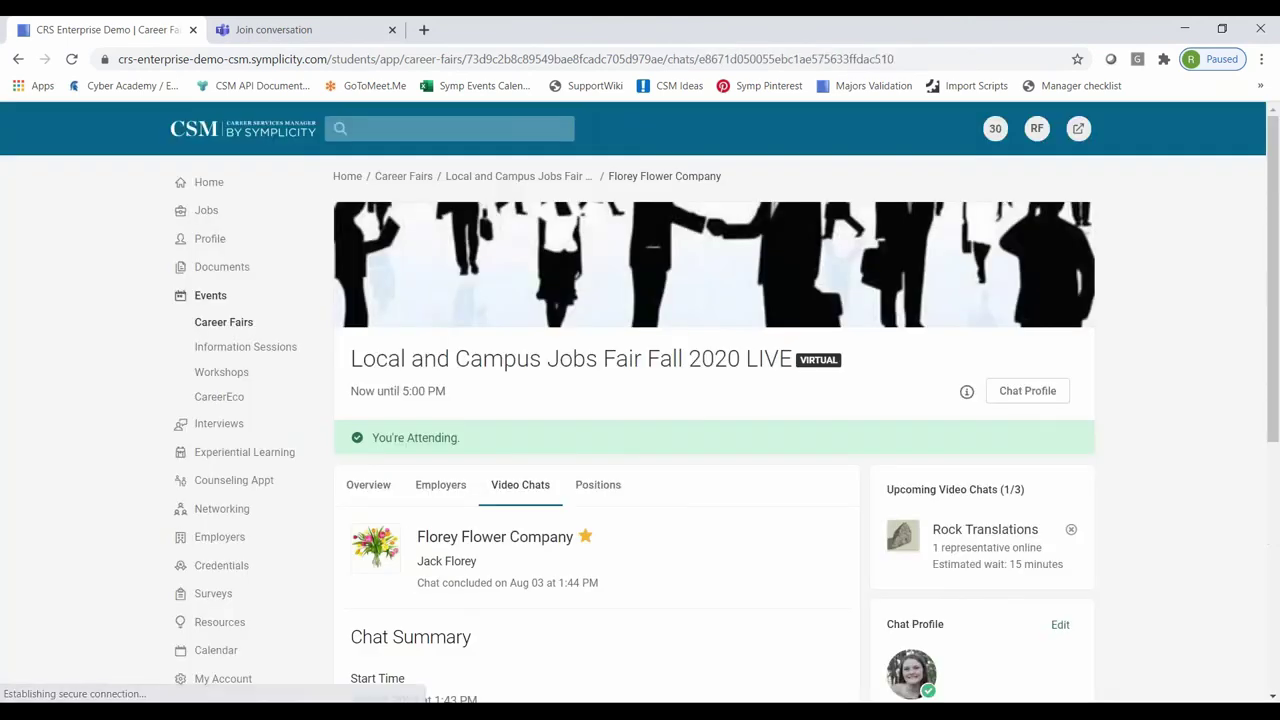
pyautogui.scroll(-5, 825, 429)
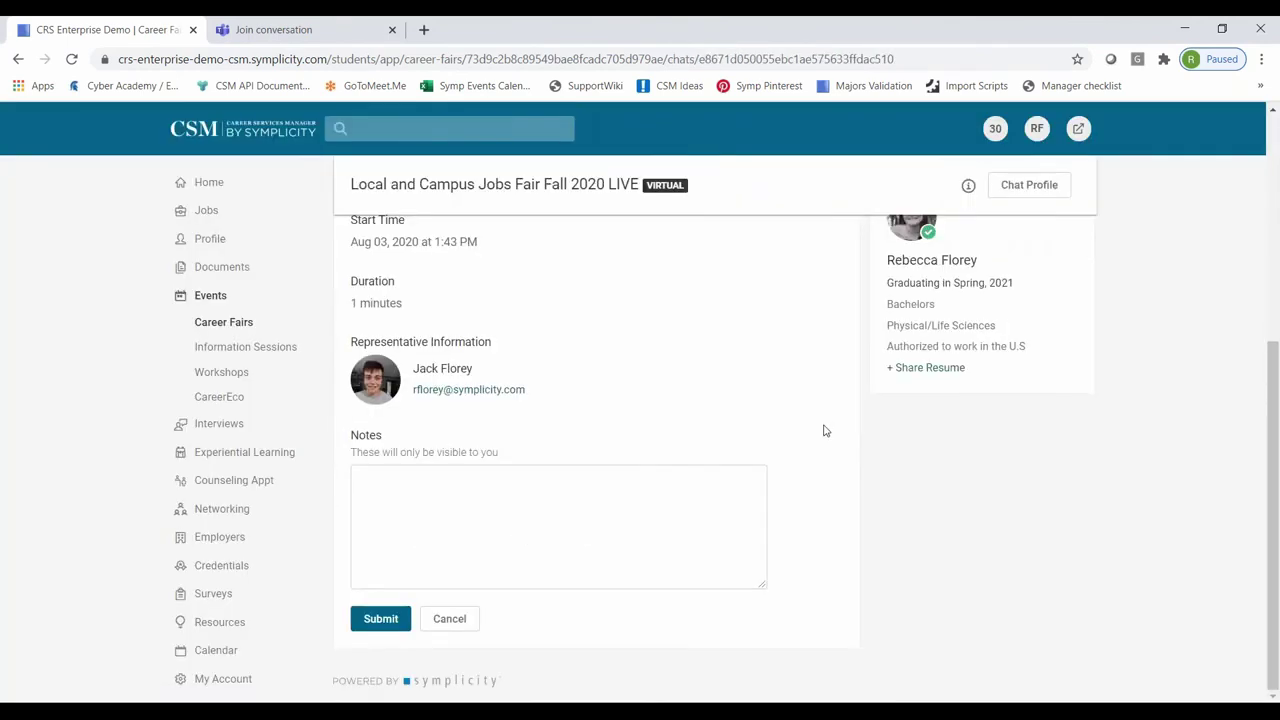
pyautogui.click(680, 540)
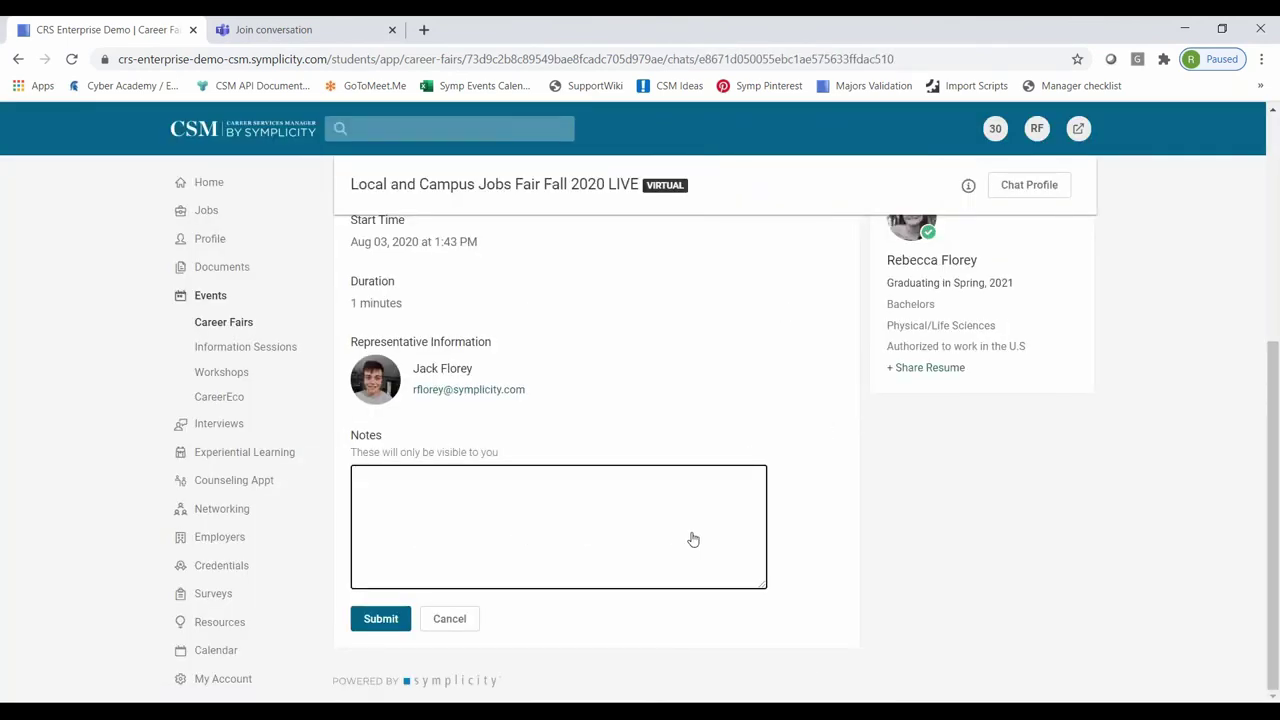
pyautogui.write('Lov')
pyautogui.write(' location')
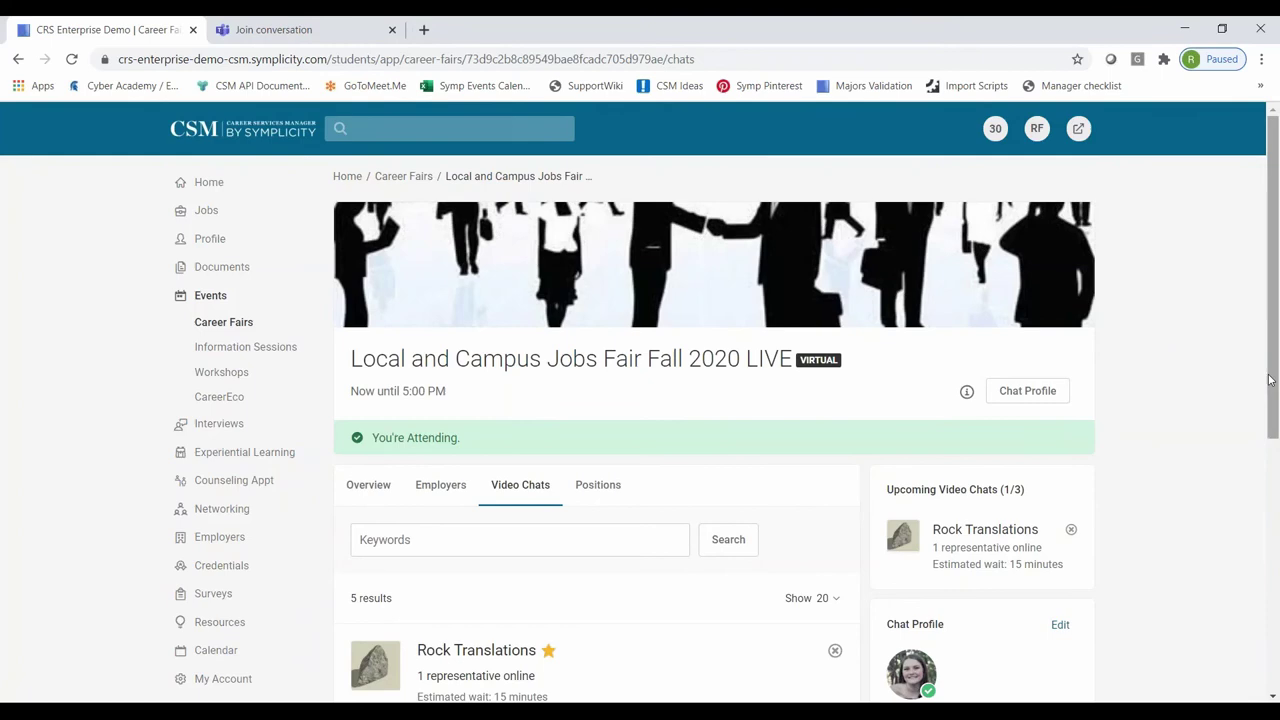
# Step: Open the Blue Star Jets employer page from the fair's Employers list
pyautogui.moveTo(1273, 387); pyautogui.dragTo(1276, 625)
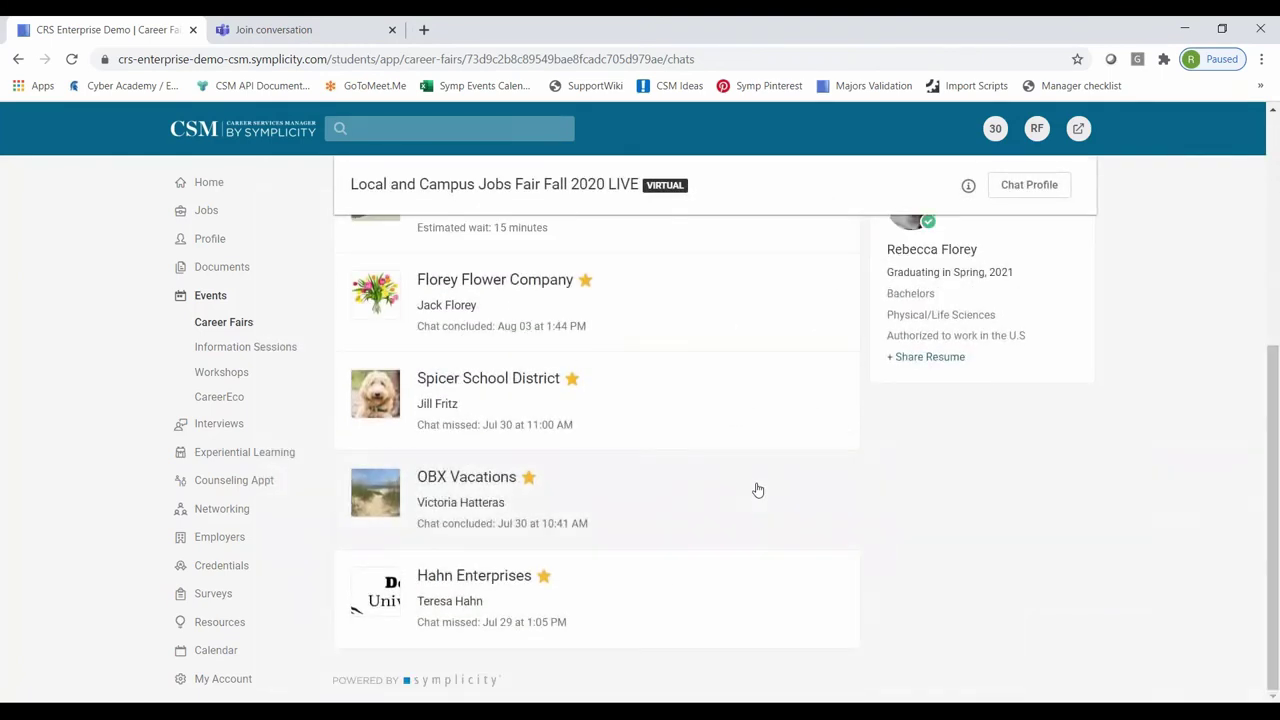
pyautogui.scroll(6, 757, 470)
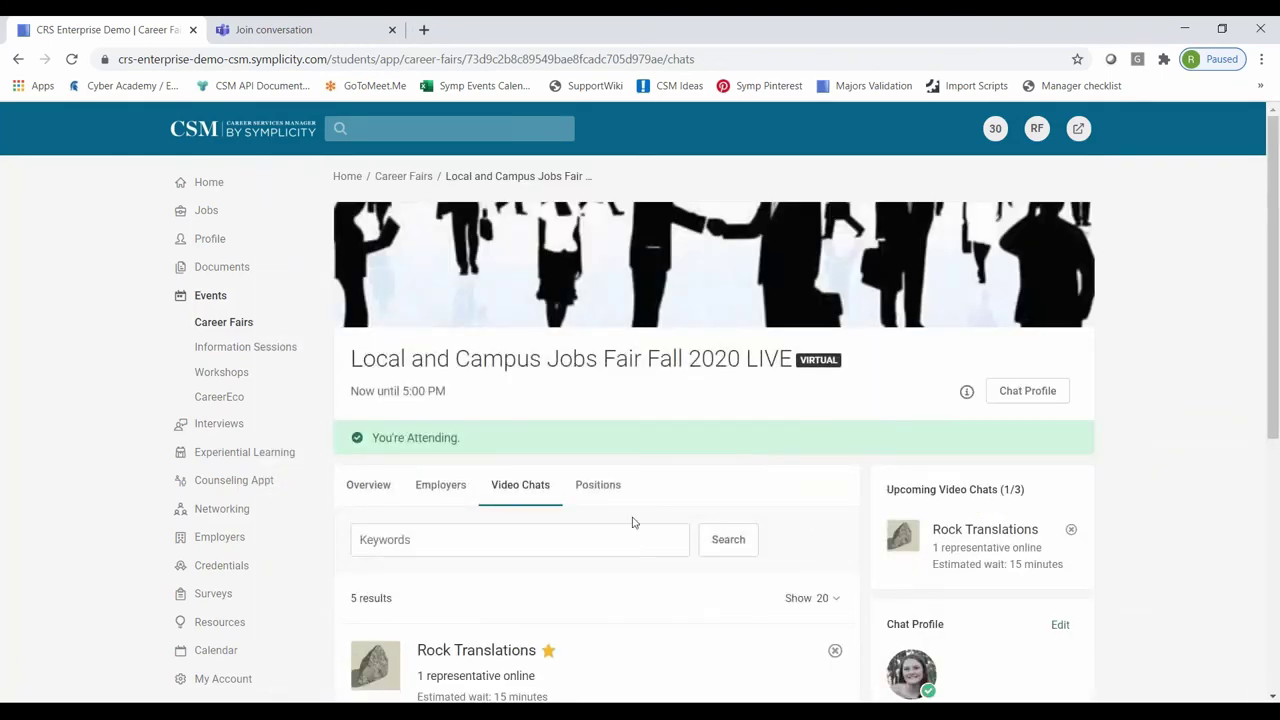
pyautogui.click(441, 486)
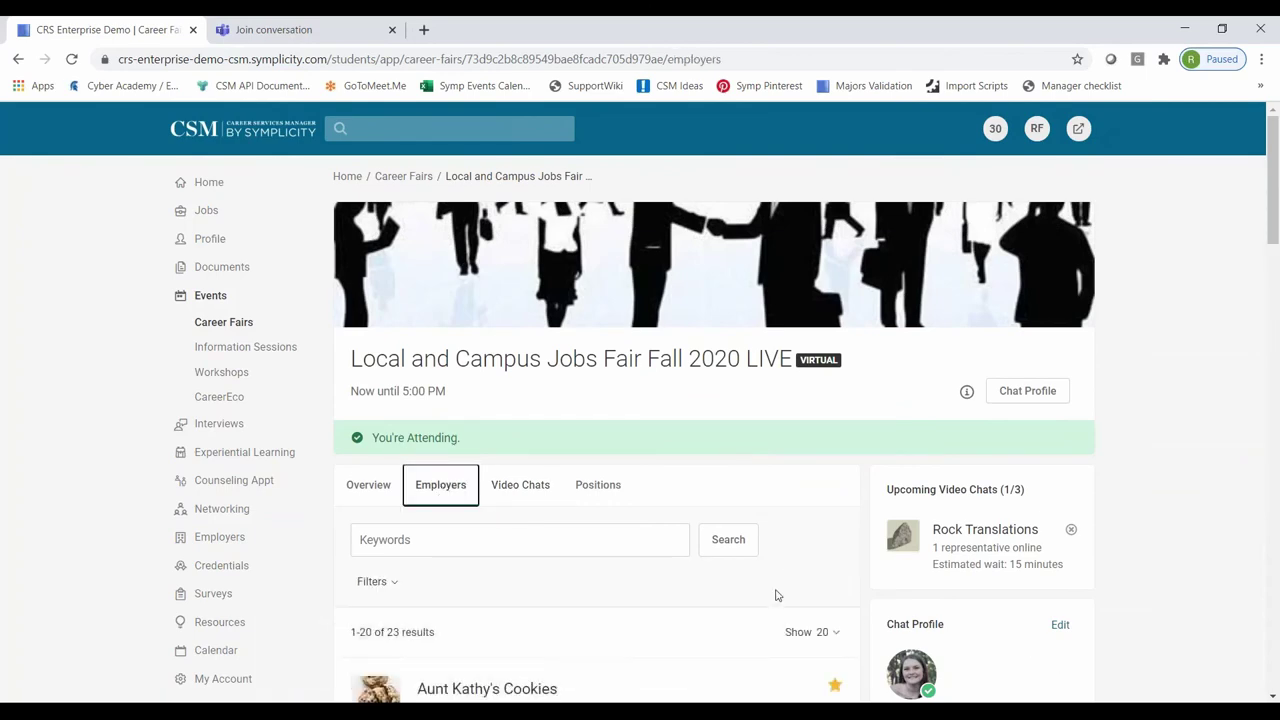
pyautogui.scroll(-5, 774, 594)
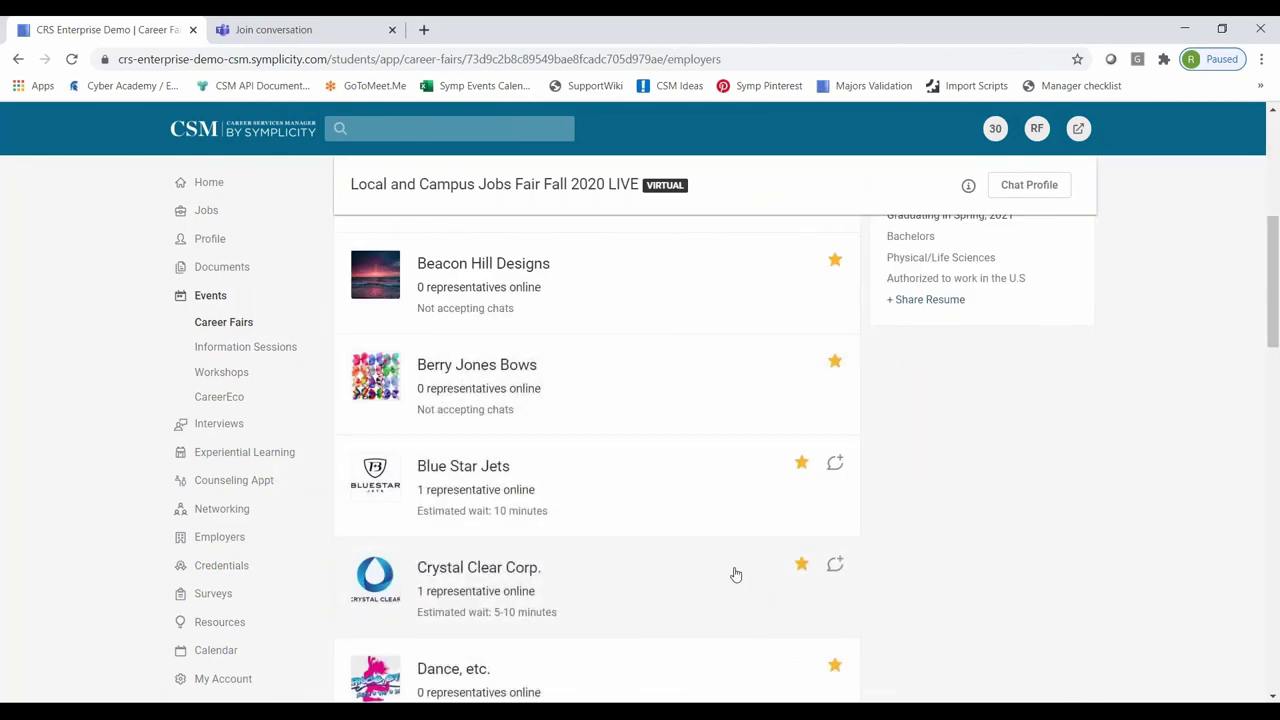
pyautogui.click(492, 468)
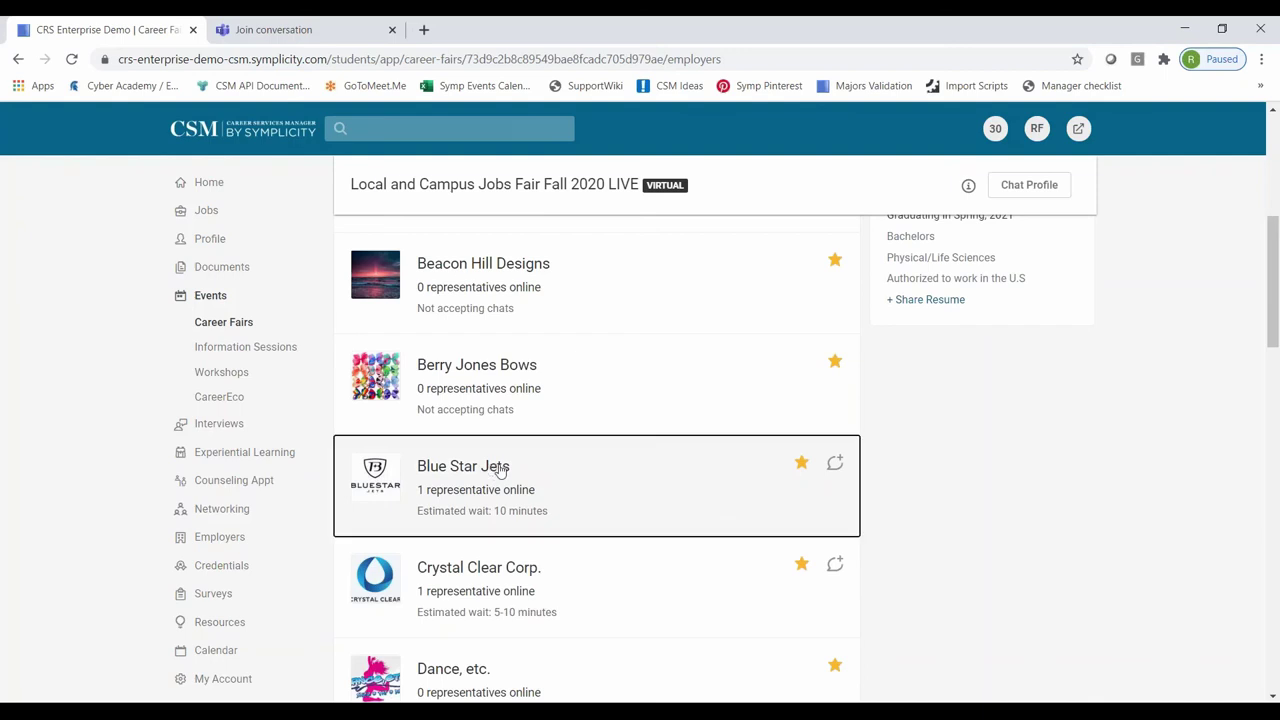
# Step: Review Blue Star Jets' group chat schedule, then join its video chat queue
pyautogui.click(668, 590)
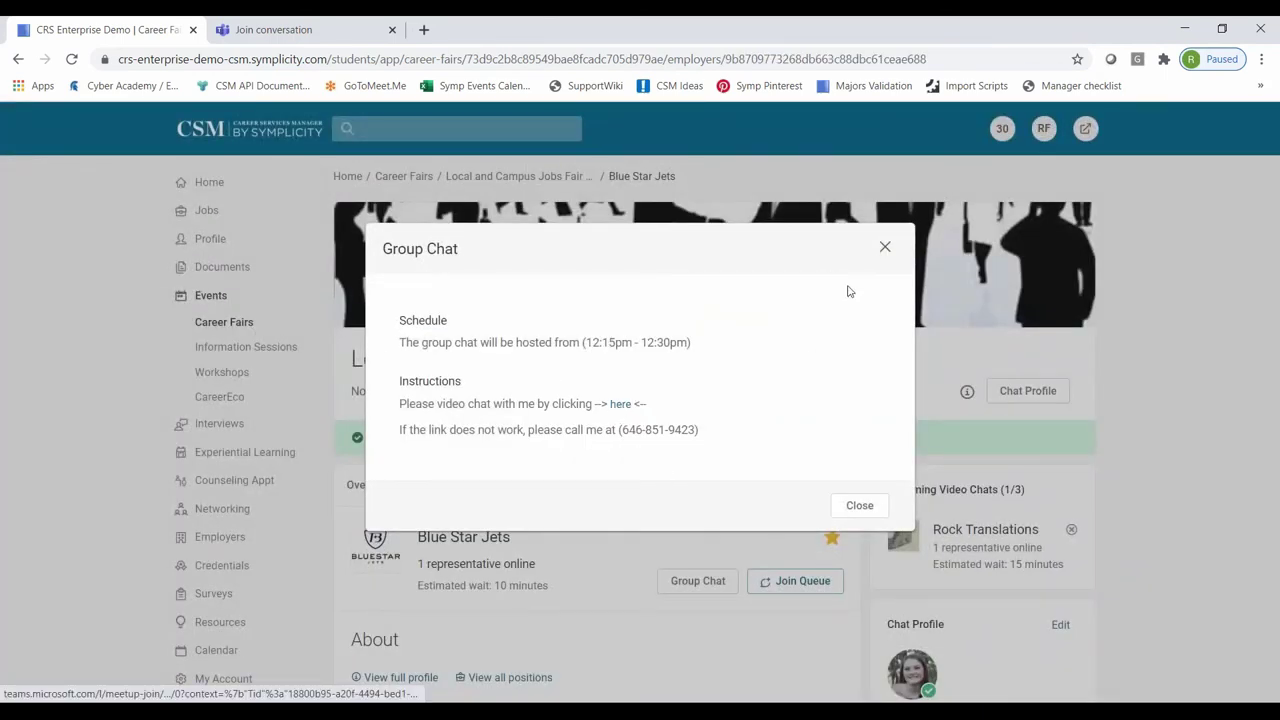
pyautogui.click(884, 250)
pyautogui.scroll(-2, 613, 465)
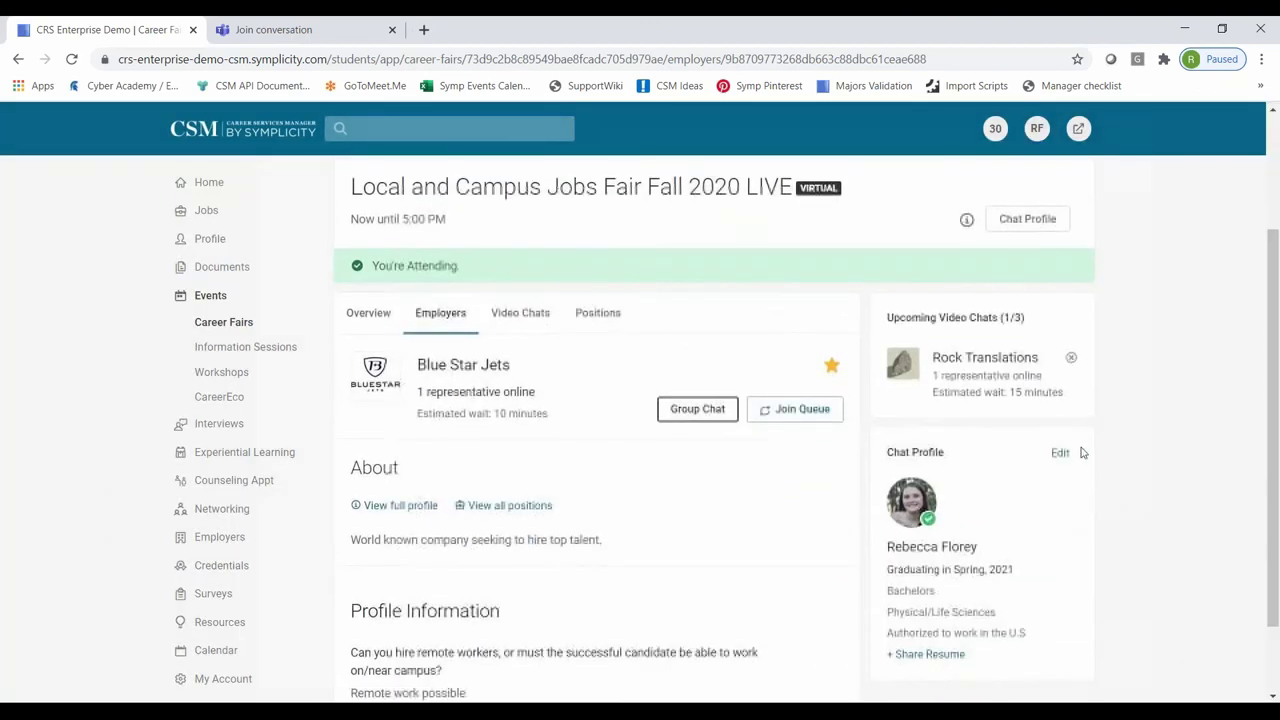
pyautogui.click(820, 410)
pyautogui.scroll(2, 820, 410)
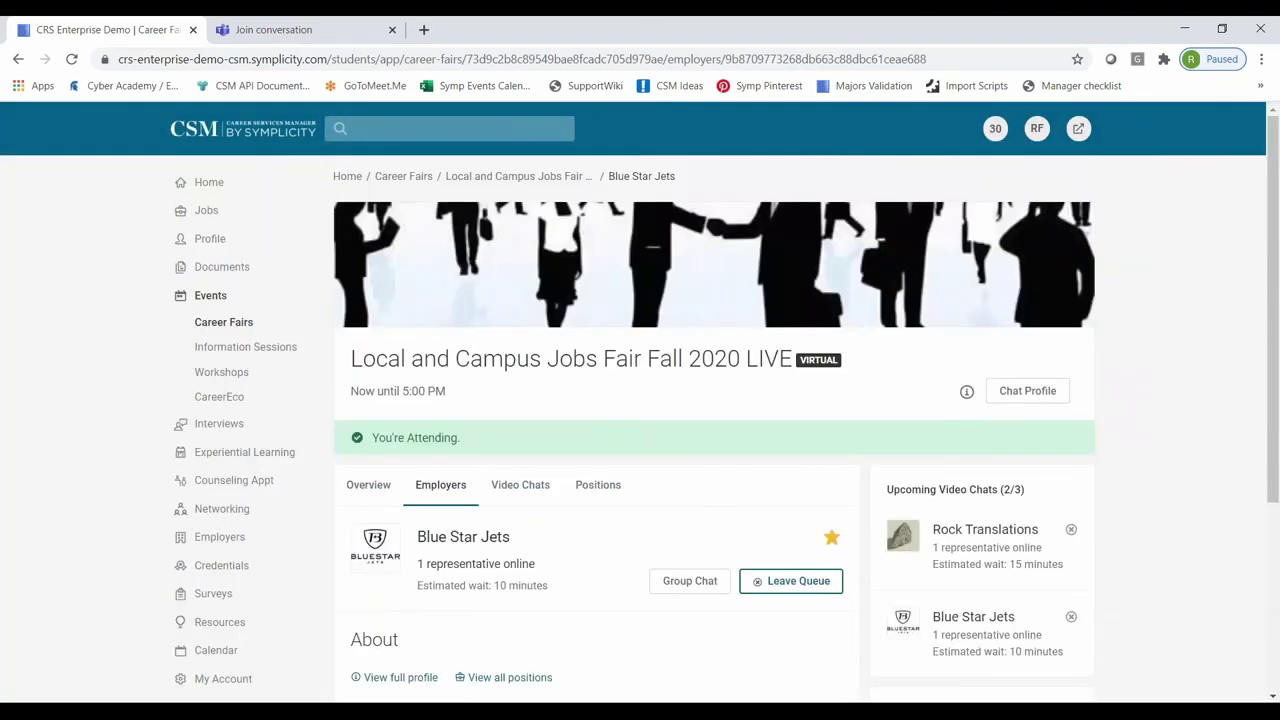